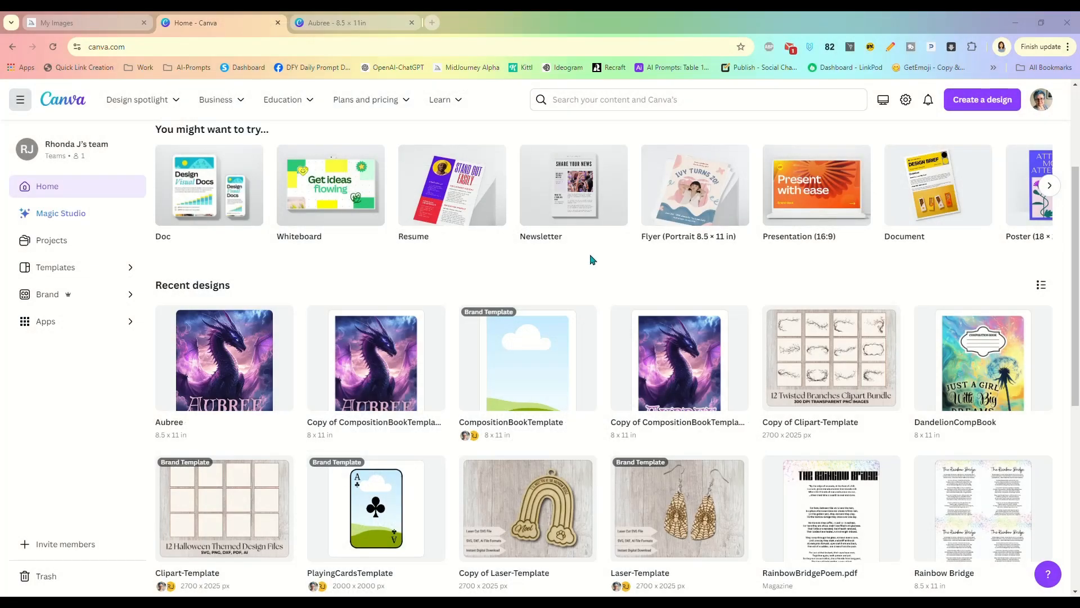
- Switch to the already open blank 8.5 × 11 in design
{"action": "left_click", "coordinate": [965, 99]}
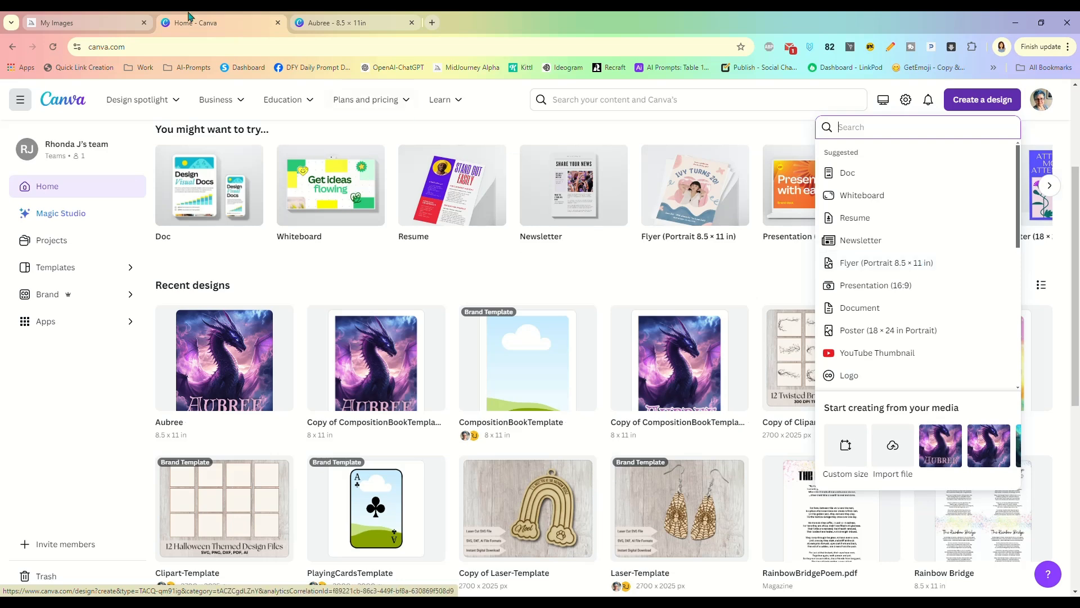
{"action": "left_click", "coordinate": [347, 24]}
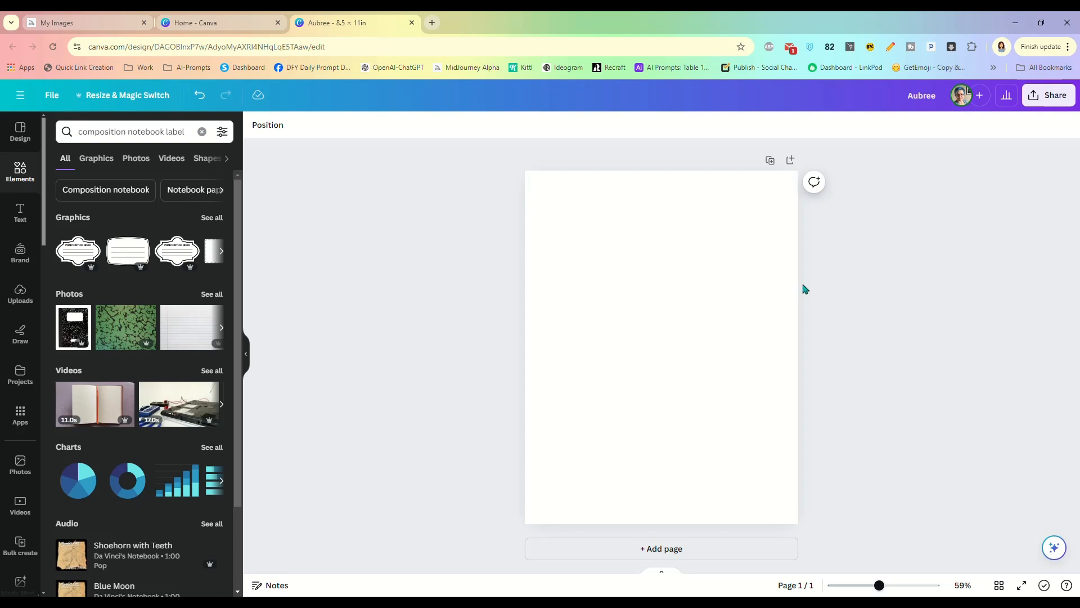
{"action": "left_click", "coordinate": [20, 293]}
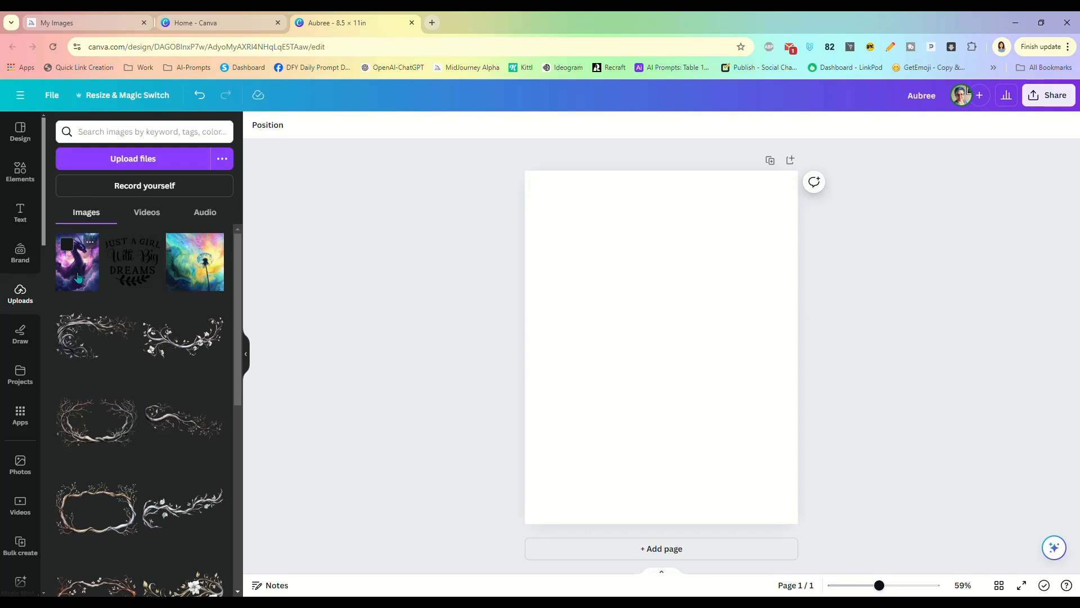
{"action": "left_click", "coordinate": [78, 278]}
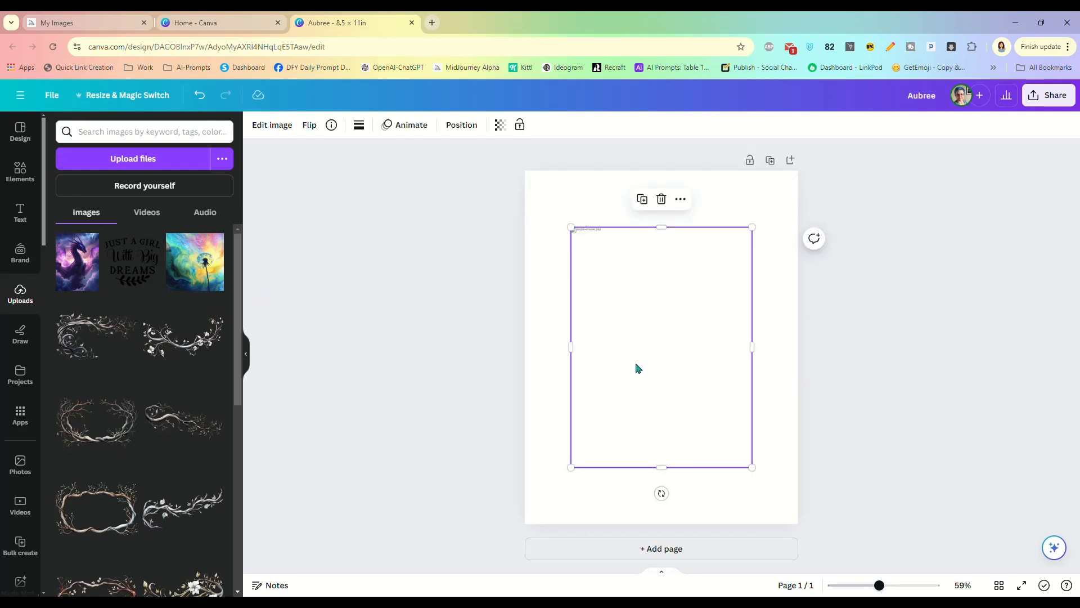
{"action": "left_click_drag", "start_coordinate": [642, 332], "coordinate": [596, 277]}
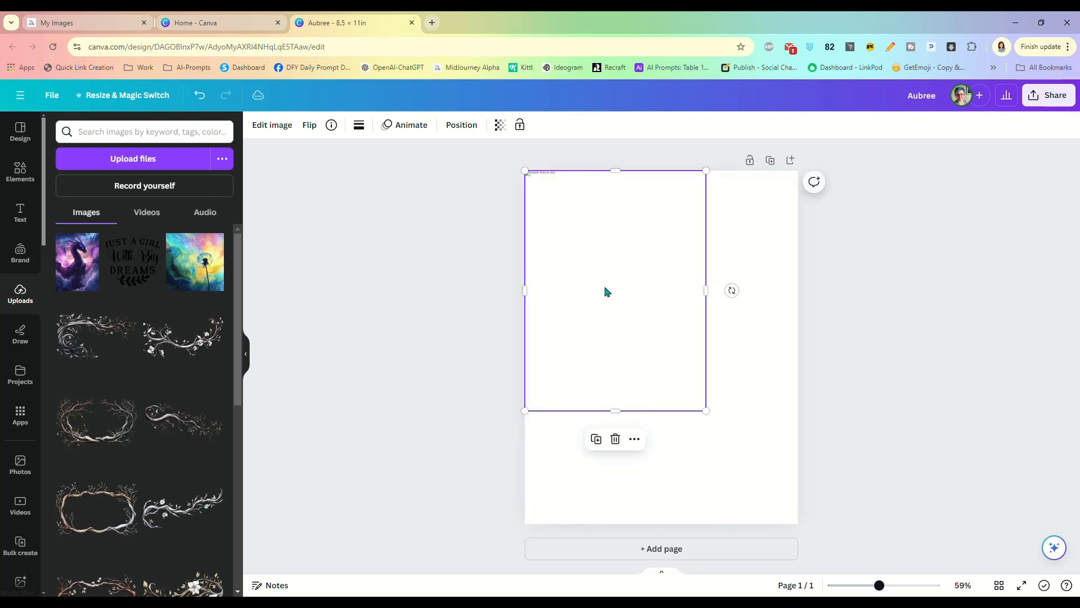
{"action": "key", "text": "Delete"}
{"action": "left_click_drag", "start_coordinate": [78, 262], "coordinate": [598, 246]}
{"action": "key", "text": "Delete"}
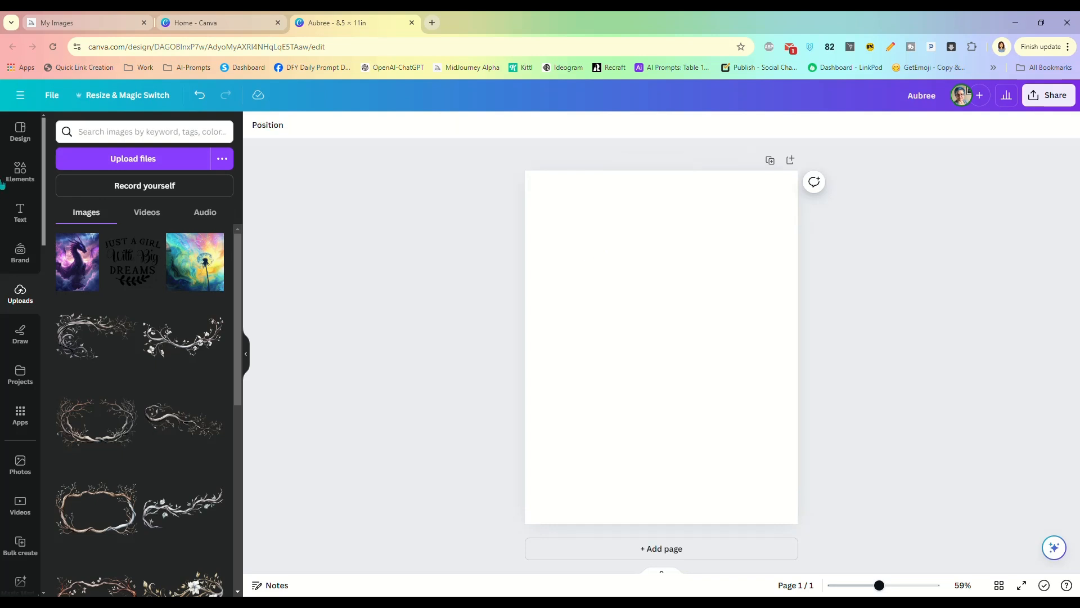
- Reload the design, place the uploaded purple dragon image without lettering on the page, and set it as the page background
{"action": "left_click", "coordinate": [53, 47]}
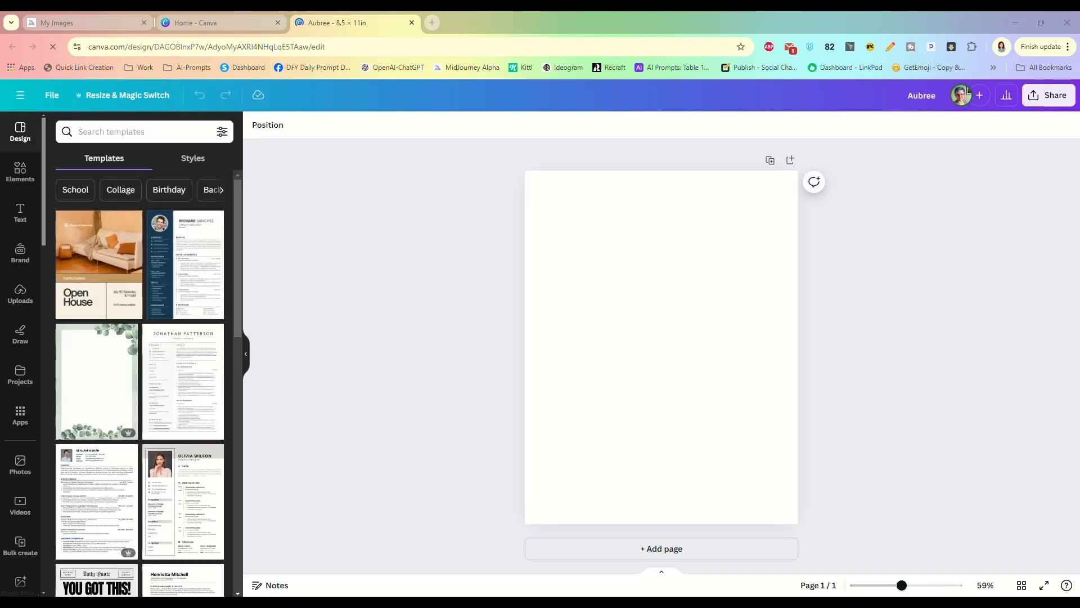
{"action": "left_click", "coordinate": [17, 293]}
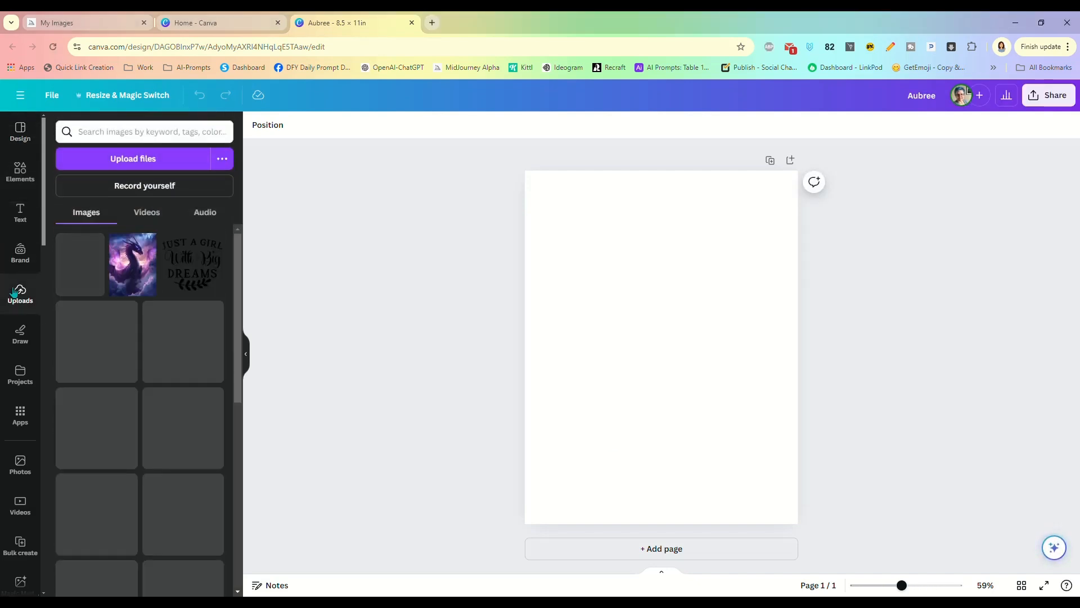
{"action": "left_click", "coordinate": [133, 270]}
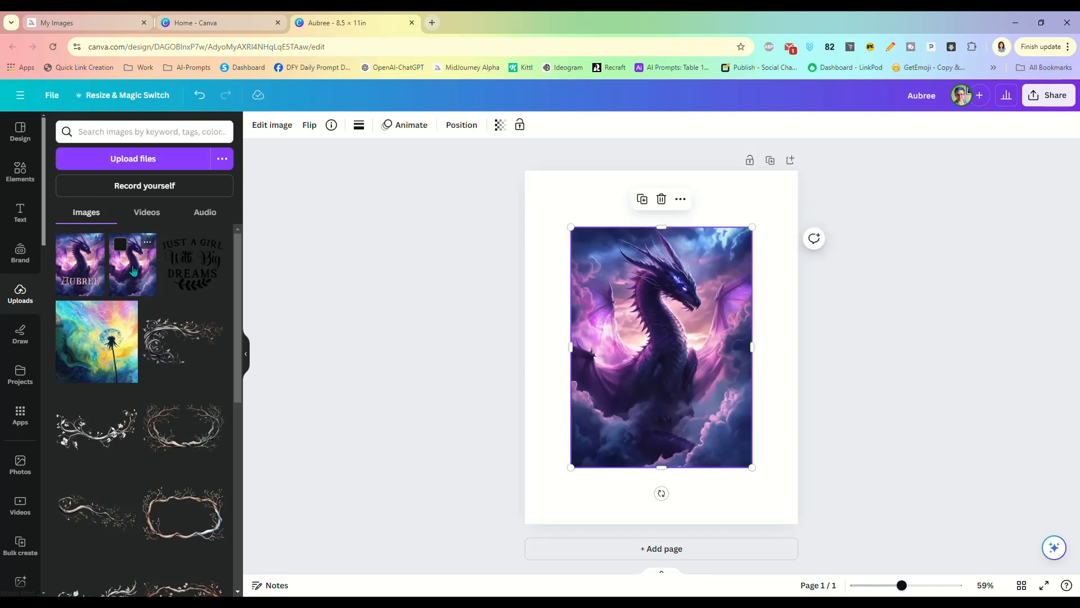
{"action": "left_click_drag", "start_coordinate": [669, 375], "coordinate": [623, 319]}
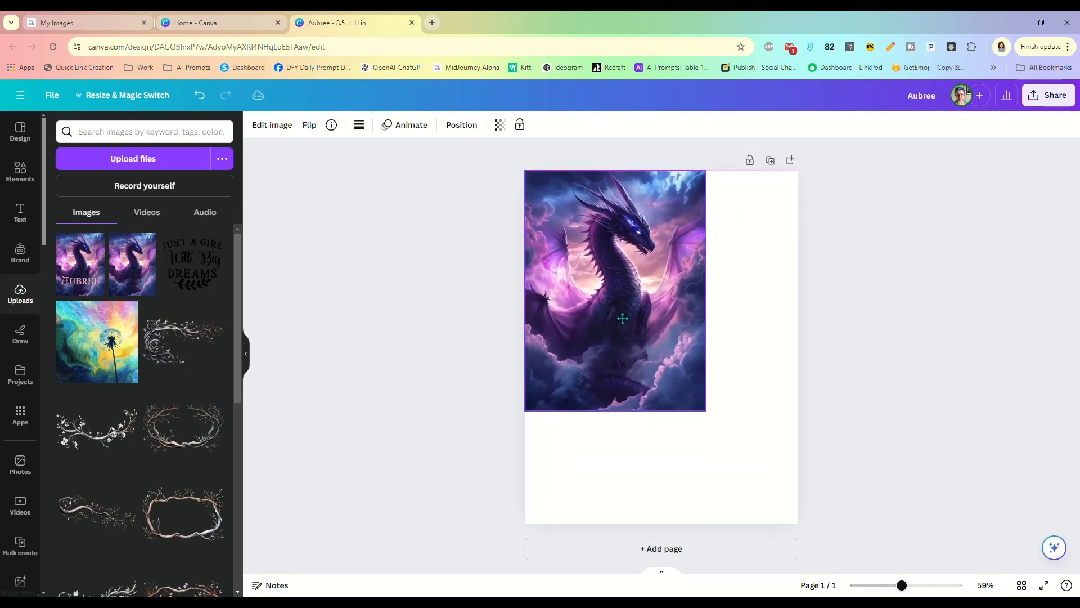
{"action": "right_click", "coordinate": [626, 319]}
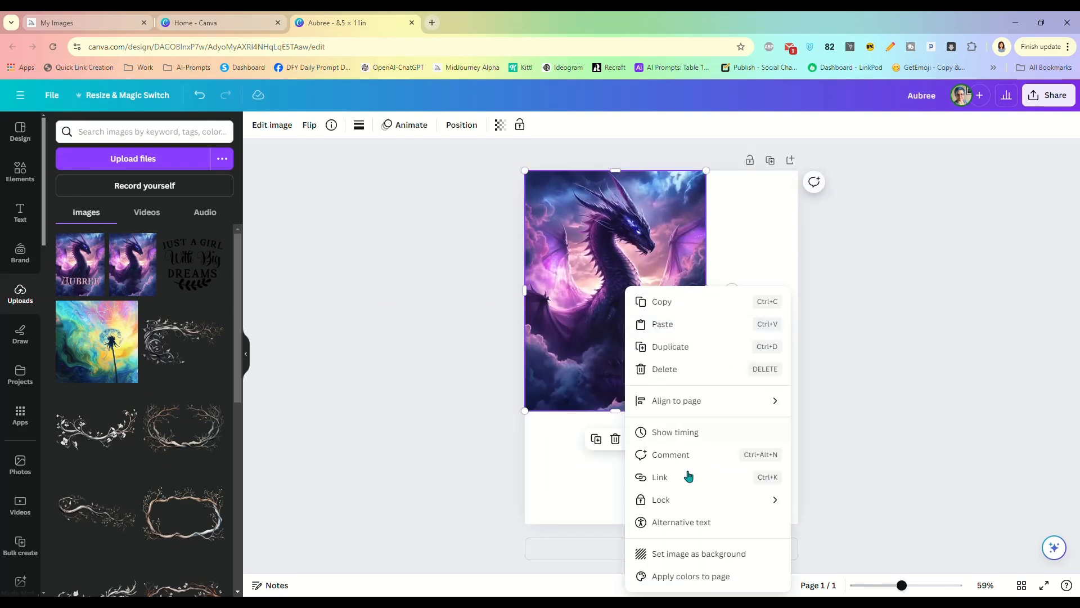
{"action": "left_click", "coordinate": [701, 552]}
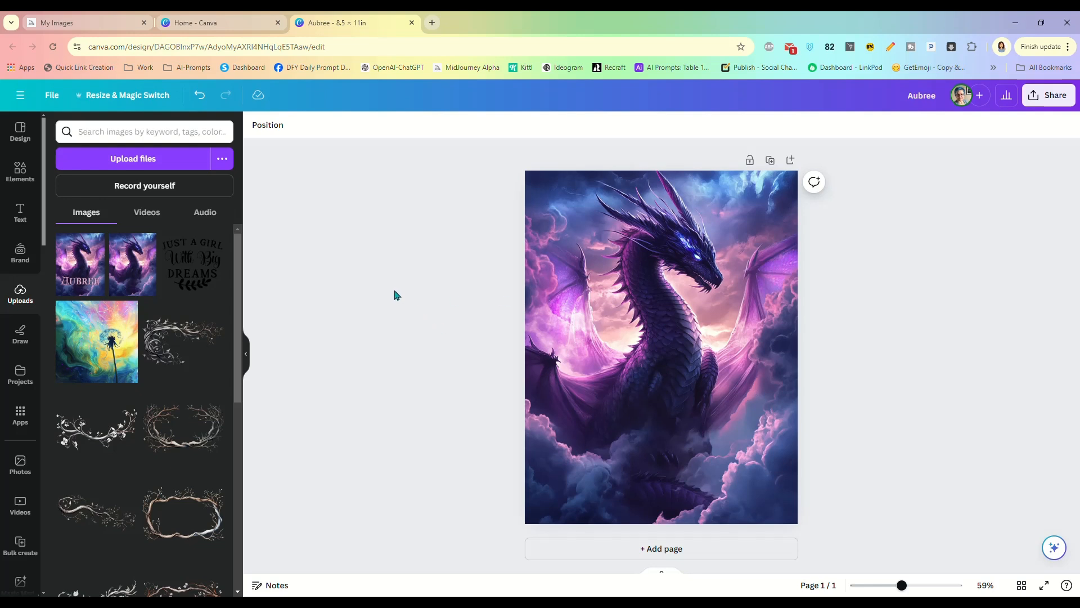
- Add a heading to the page reading "Just A Girl Who Loves Dragons"
{"action": "left_click", "coordinate": [25, 216]}
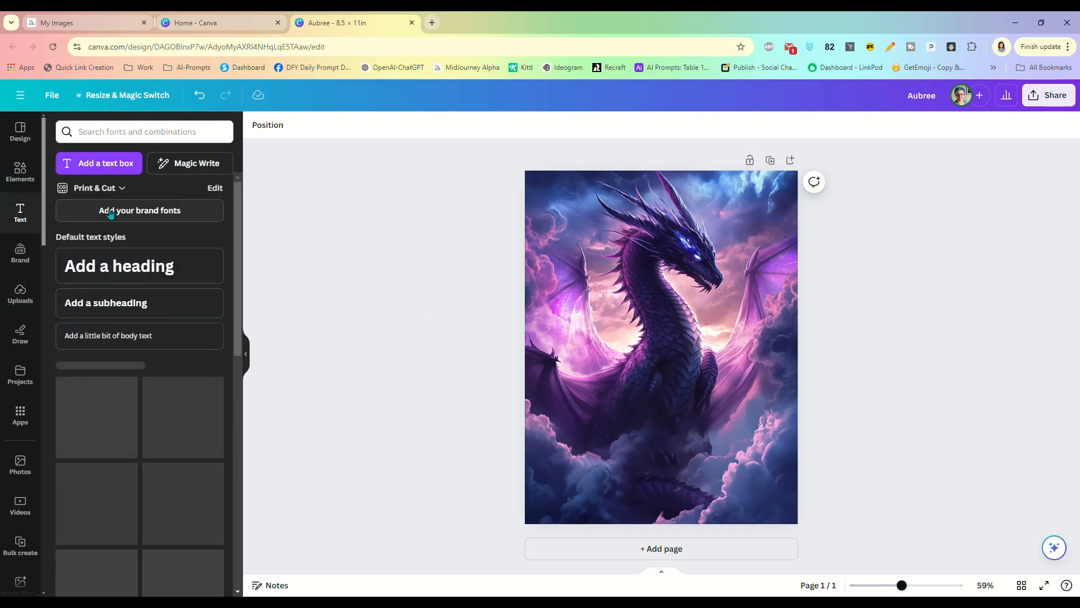
{"action": "left_click", "coordinate": [134, 274]}
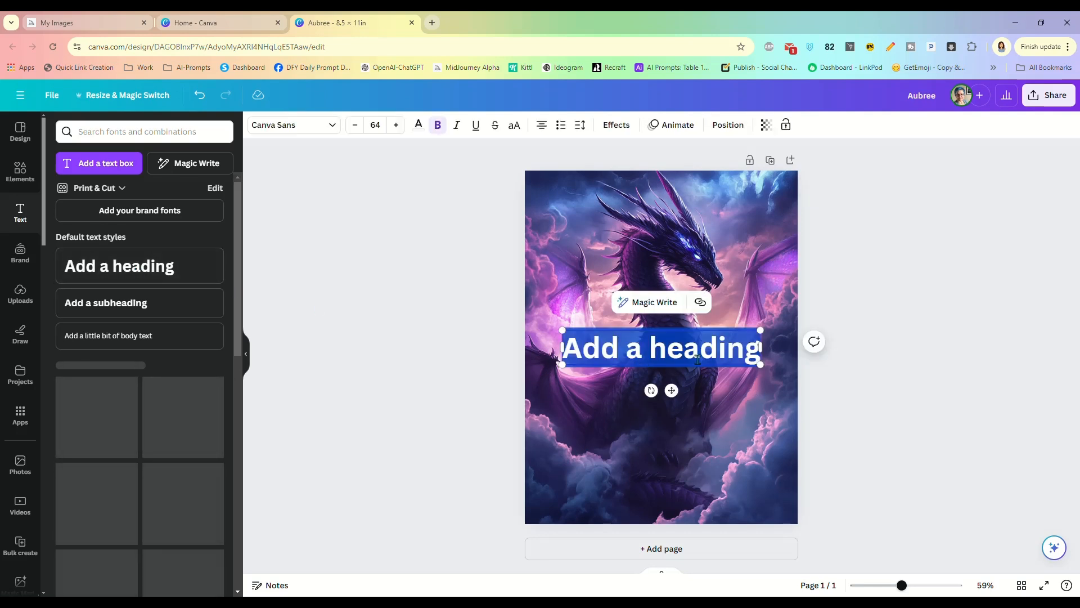
{"action": "type", "text": "Just A"}
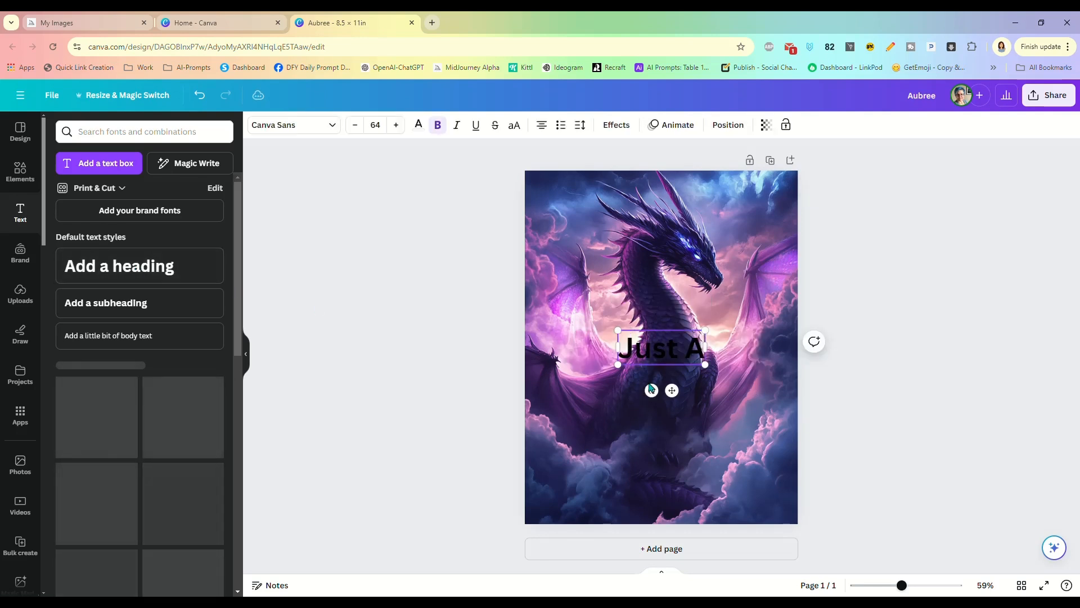
{"action": "type", "text": " Girl Who"}
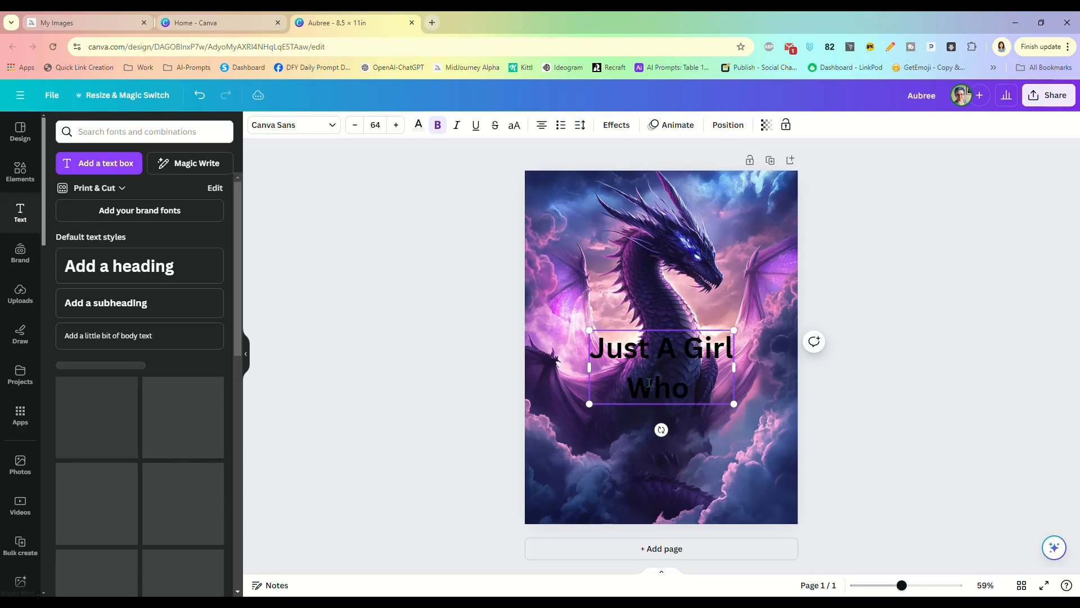
{"action": "type", "text": " Loves Drag"}
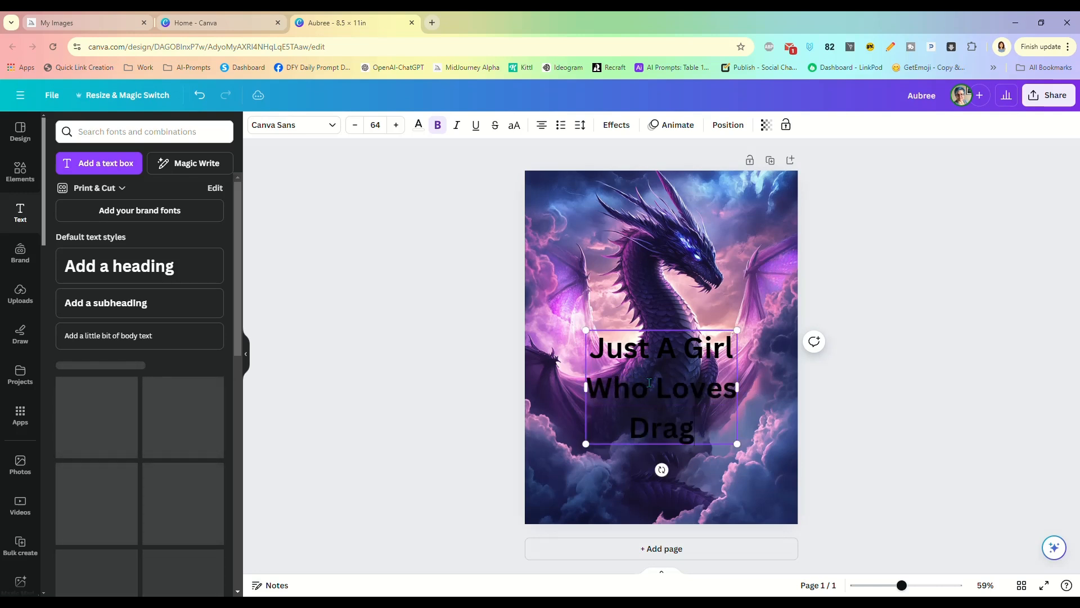
{"action": "type", "text": "ons"}
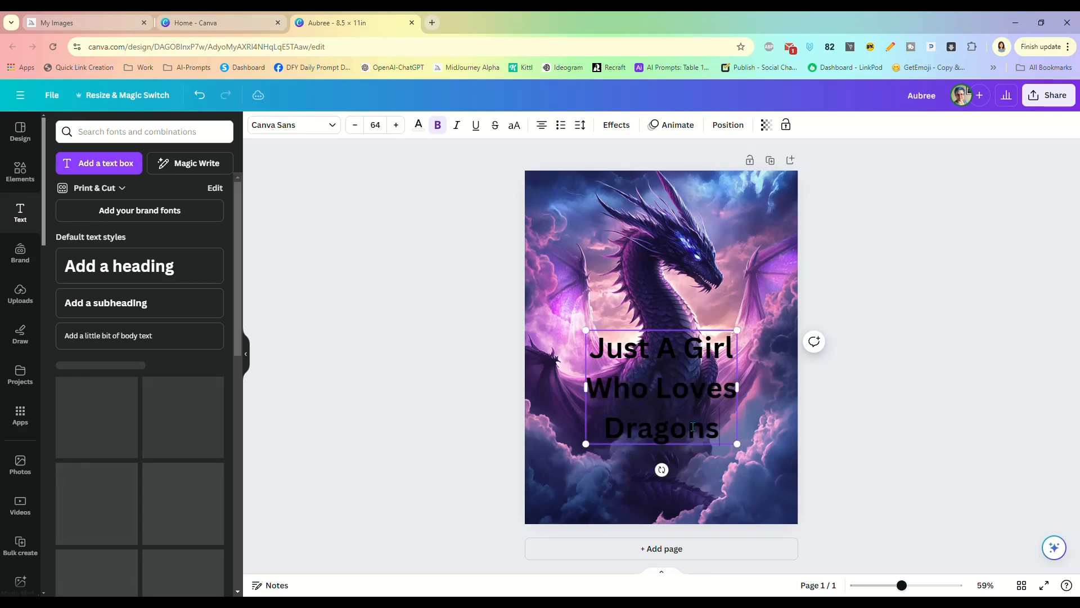
{"action": "key", "text": "Escape"}
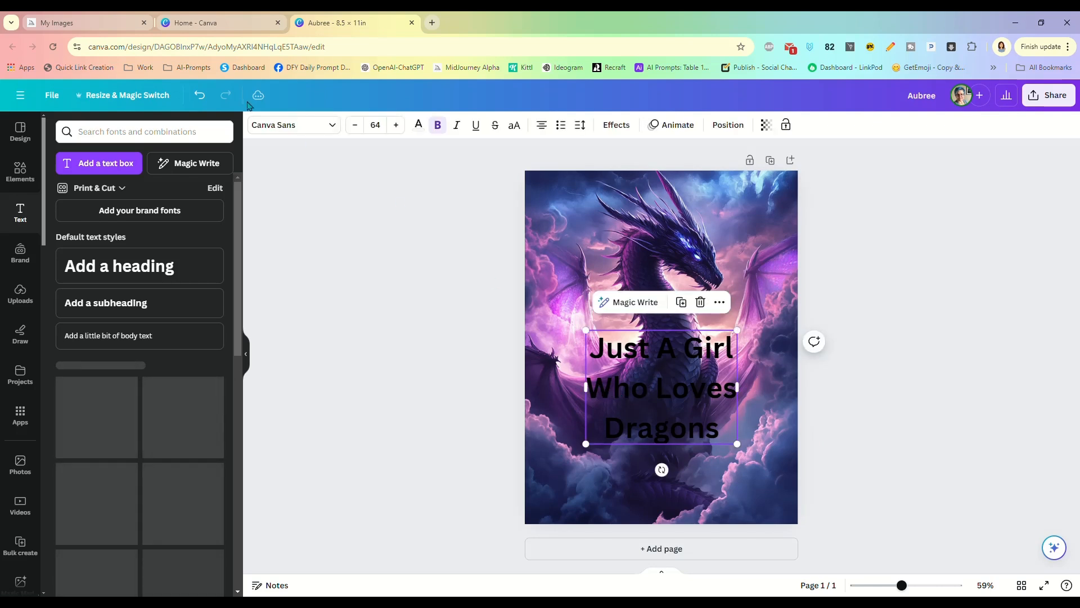
- Set the heading in Festive Roman and enlarge it to size 88.1, nearly page width, placed over the lower half of the dragon
{"action": "left_click", "coordinate": [290, 126]}
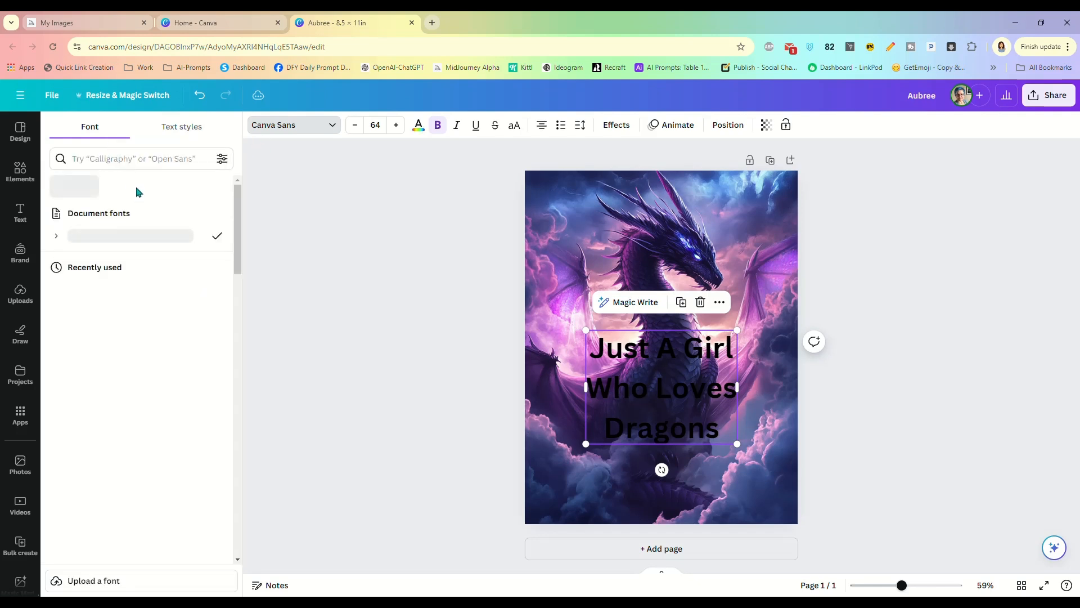
{"action": "left_click", "coordinate": [136, 161]}
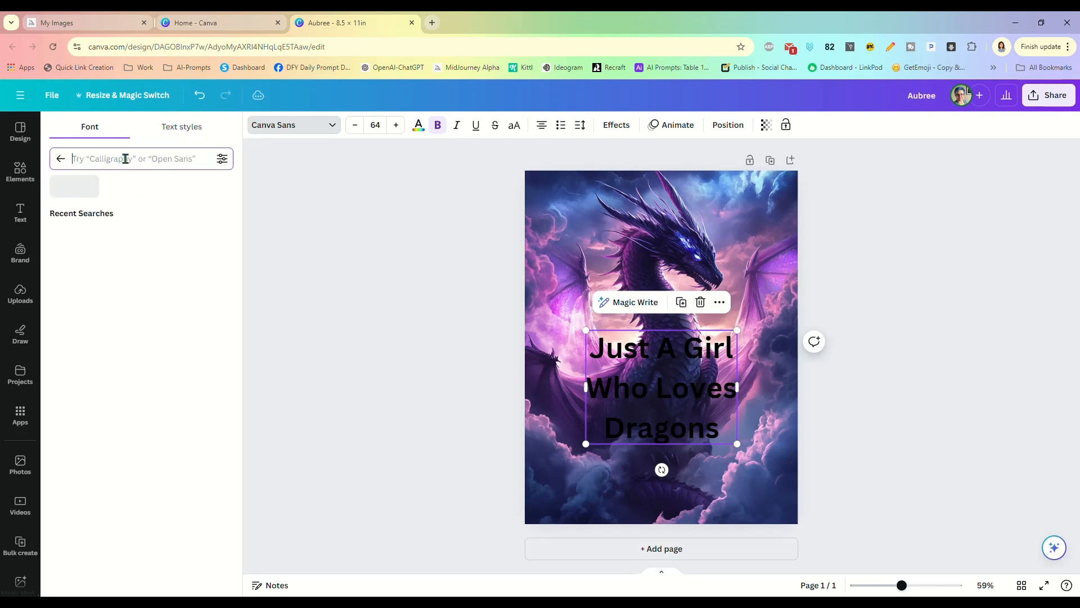
{"action": "left_click", "coordinate": [61, 160]}
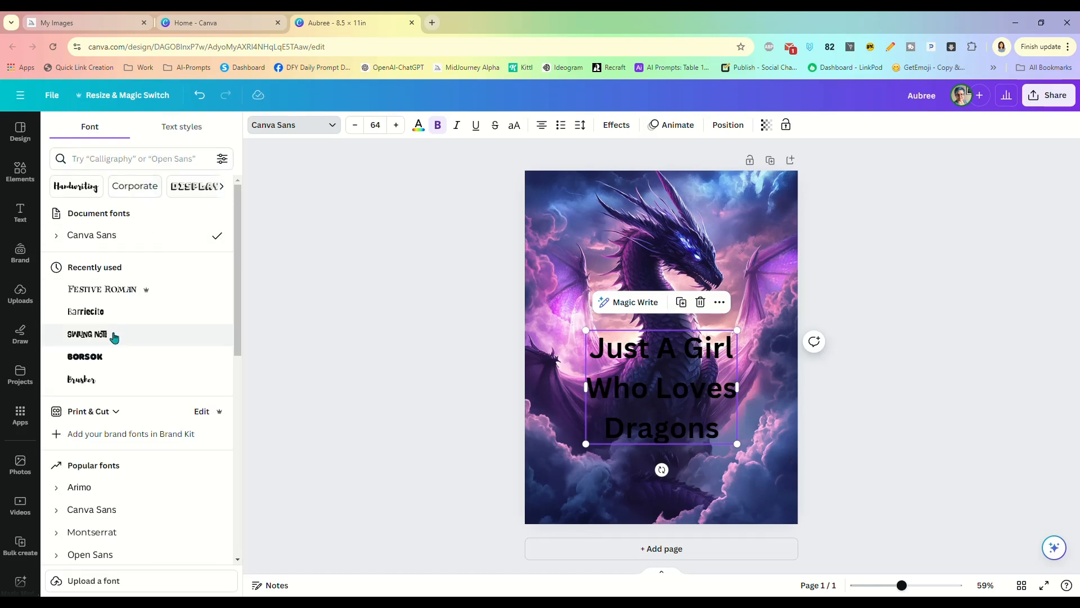
{"action": "left_click", "coordinate": [96, 291]}
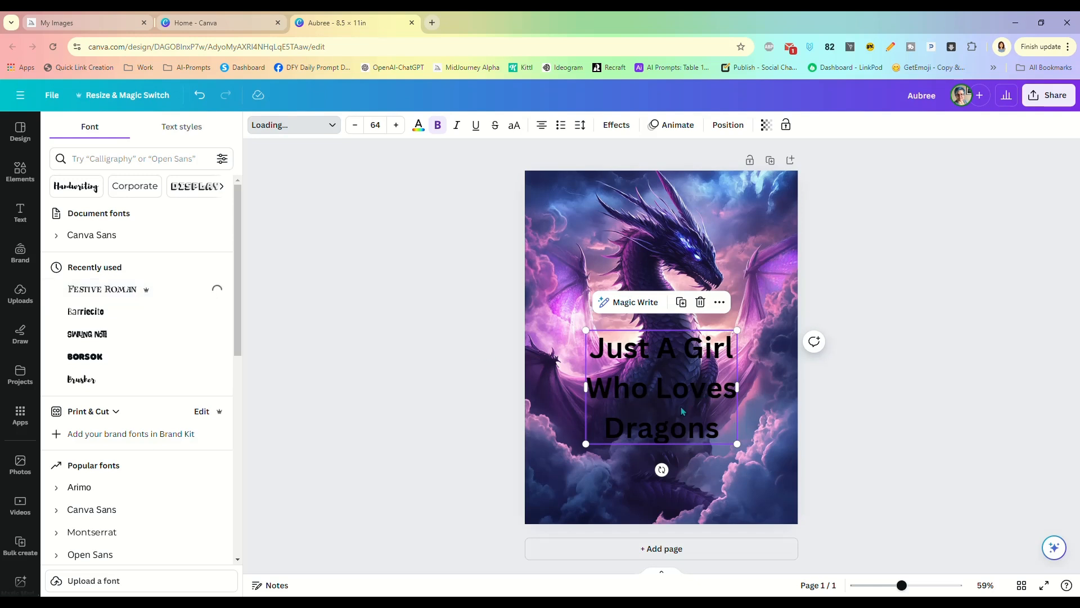
{"action": "left_click_drag", "start_coordinate": [573, 444], "coordinate": [539, 465]}
{"action": "left_click_drag", "start_coordinate": [749, 467], "coordinate": [782, 486]}
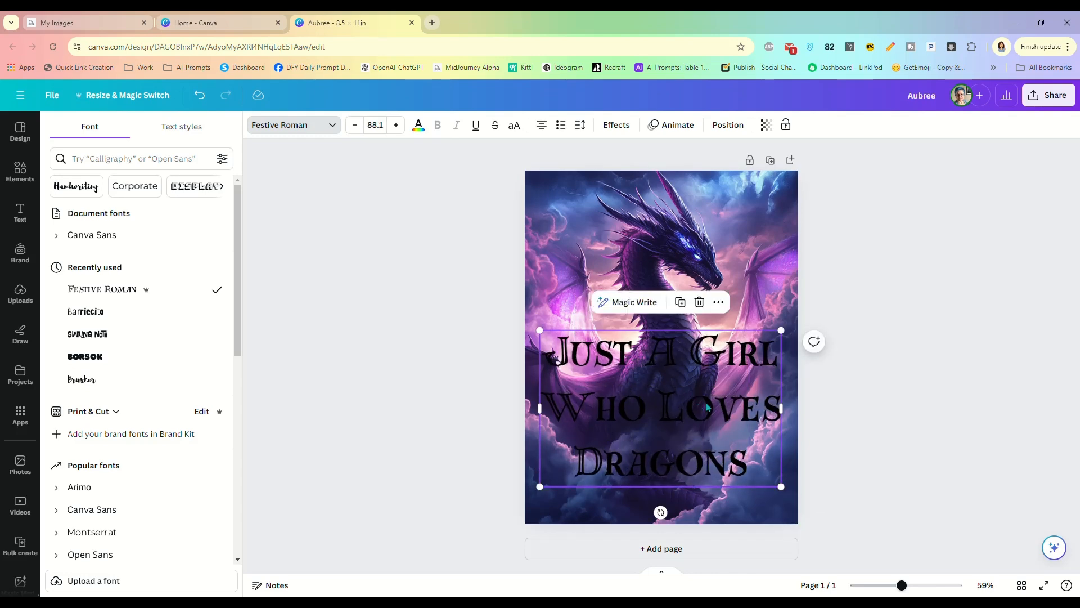
{"action": "mouse_move", "coordinate": [710, 407]}
{"action": "left_mouse_down"}
{"action": "mouse_move", "coordinate": [708, 341]}
{"action": "mouse_move", "coordinate": [706, 419]}
{"action": "left_mouse_up"}
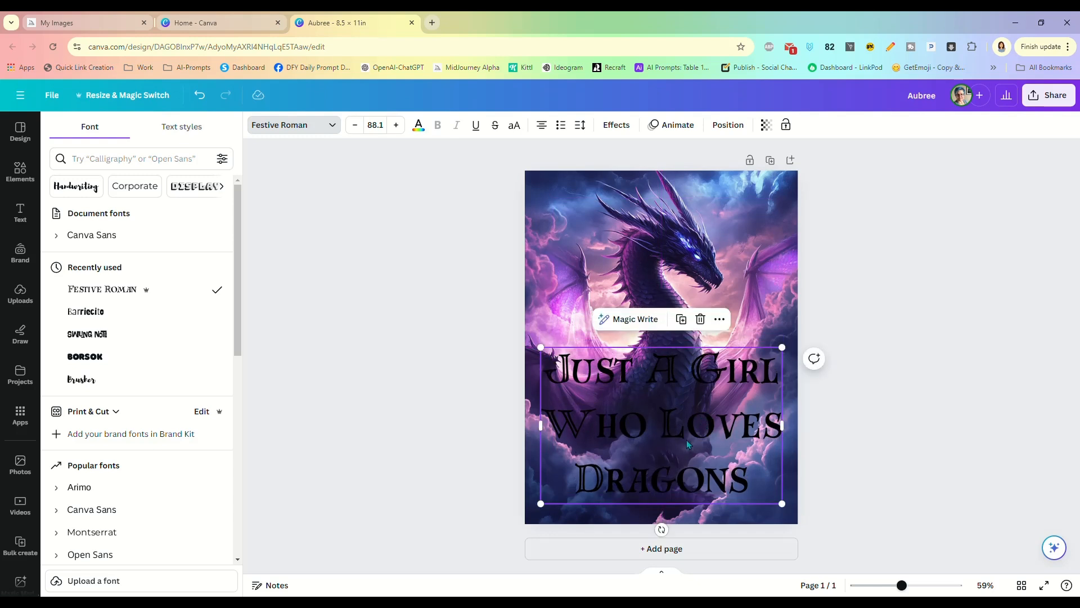
- Color the heading with the photo color #7679b7 and give it a black Outline effect with thickness 81
{"action": "left_click", "coordinate": [419, 126]}
{"action": "left_click", "coordinate": [185, 429]}
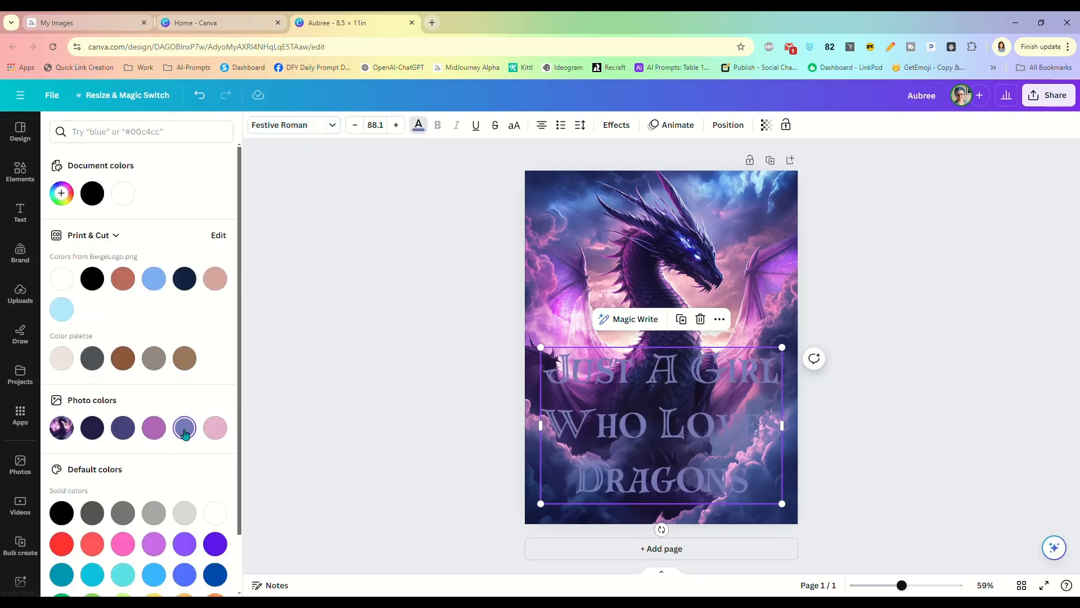
{"action": "left_click", "coordinate": [616, 125]}
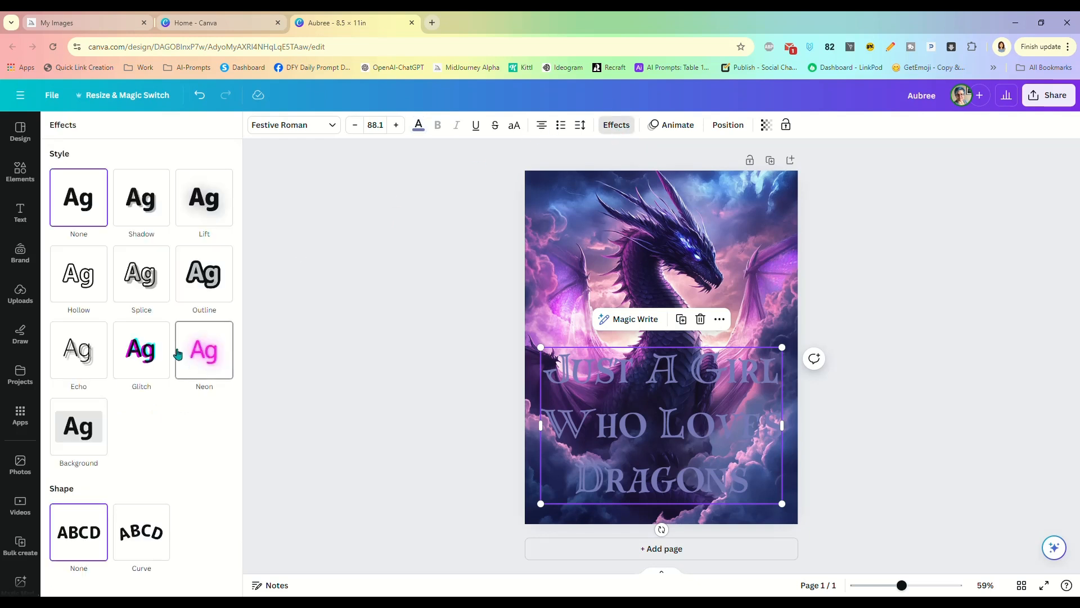
{"action": "left_click", "coordinate": [197, 286]}
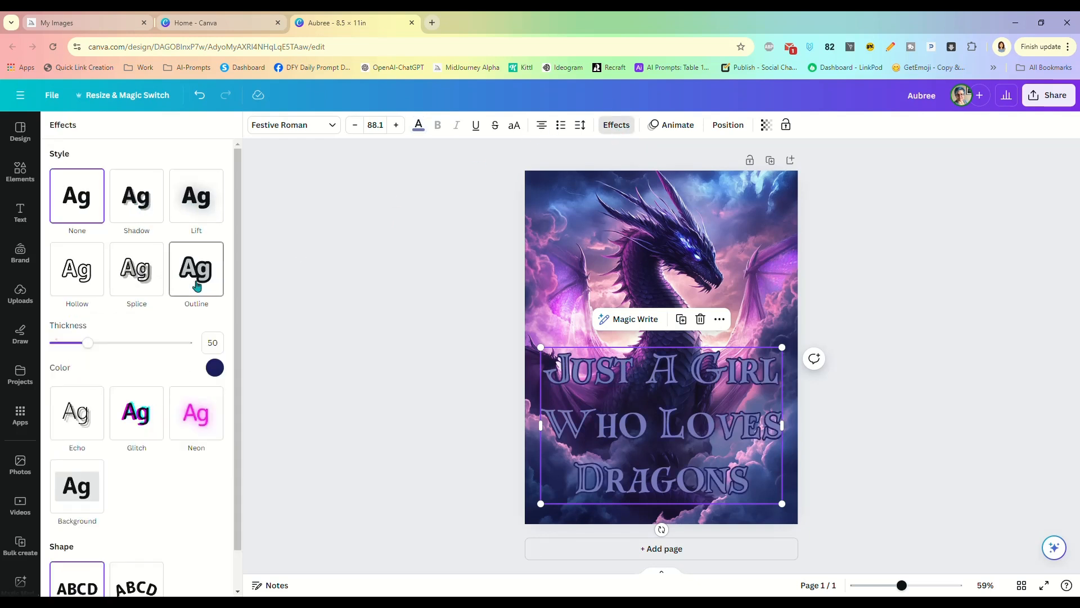
{"action": "left_click", "coordinate": [215, 368]}
{"action": "scroll", "coordinate": [147, 458], "scroll_direction": "down", "scroll_amount": 2}
{"action": "scroll", "coordinate": [148, 458], "scroll_direction": "down", "scroll_amount": 1}
{"action": "scroll", "coordinate": [153, 416], "scroll_direction": "up", "scroll_amount": 1}
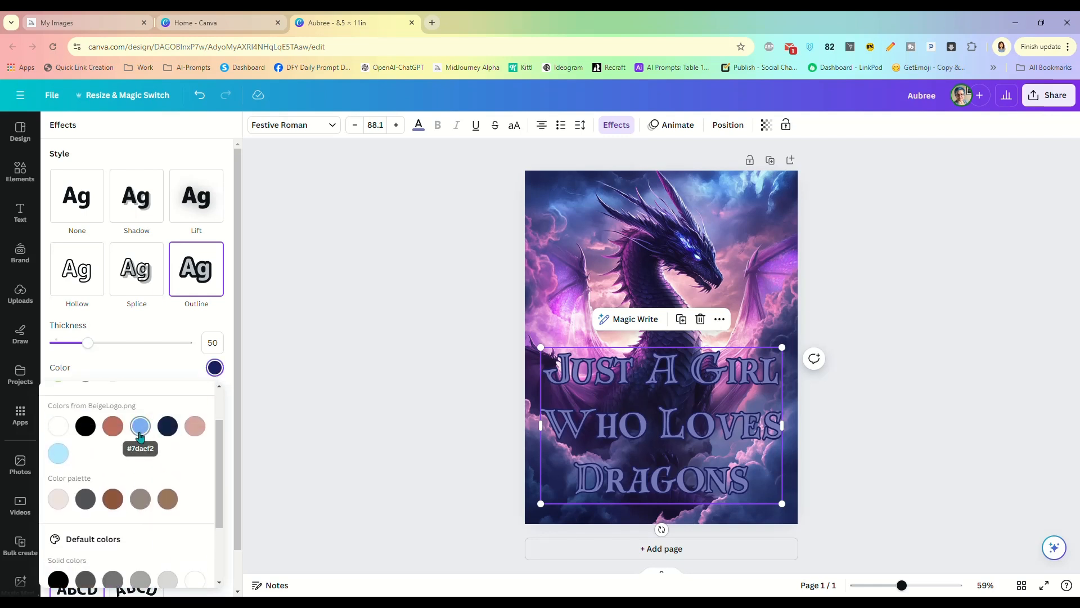
{"action": "left_click", "coordinate": [58, 427]}
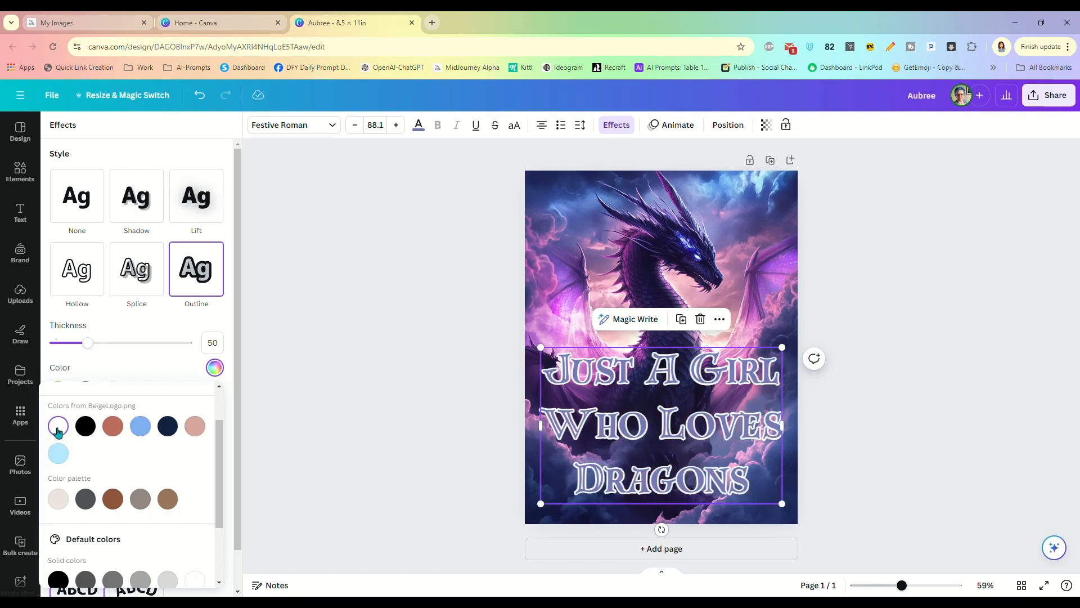
{"action": "left_click", "coordinate": [85, 427]}
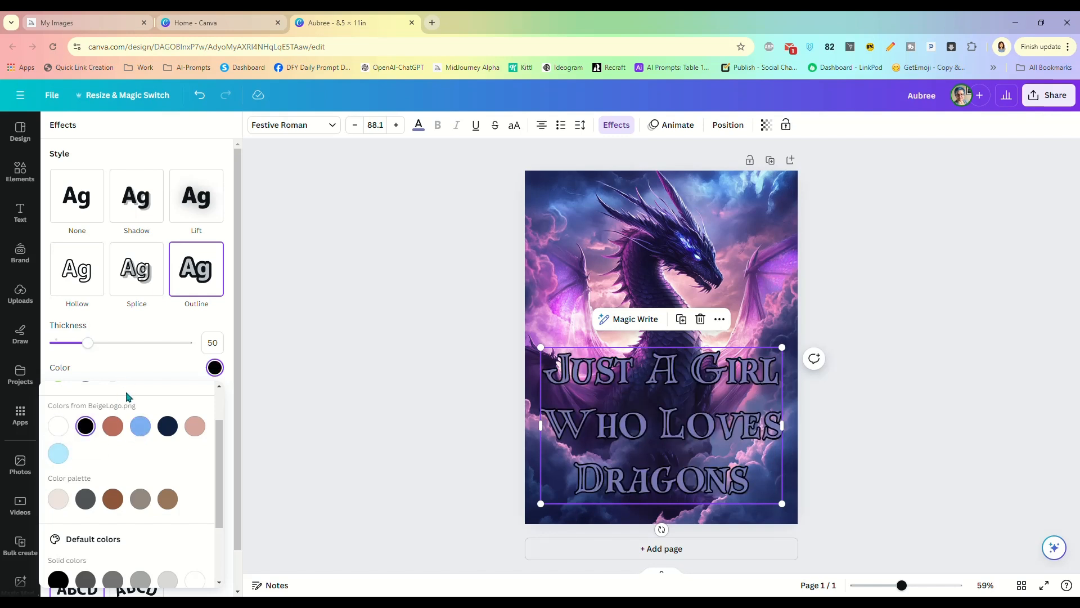
{"action": "left_click_drag", "start_coordinate": [88, 342], "coordinate": [108, 348]}
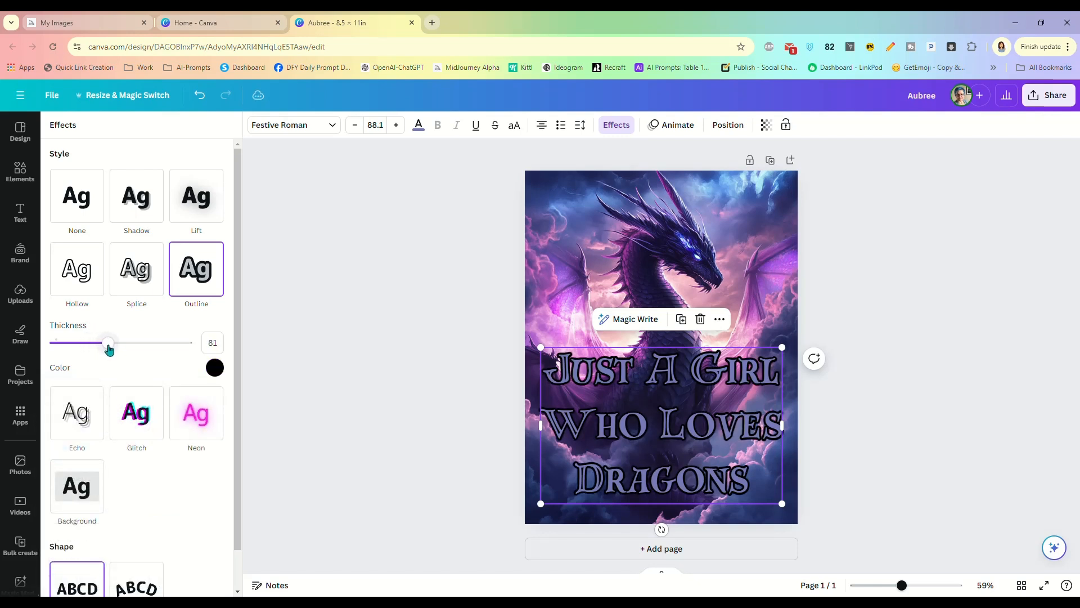
- Tighten the heading's line spacing to 0.96 and move the heading down near the bottom edge of the page
{"action": "left_click", "coordinate": [580, 126]}
{"action": "left_click_drag", "start_coordinate": [630, 211], "coordinate": [609, 213]}
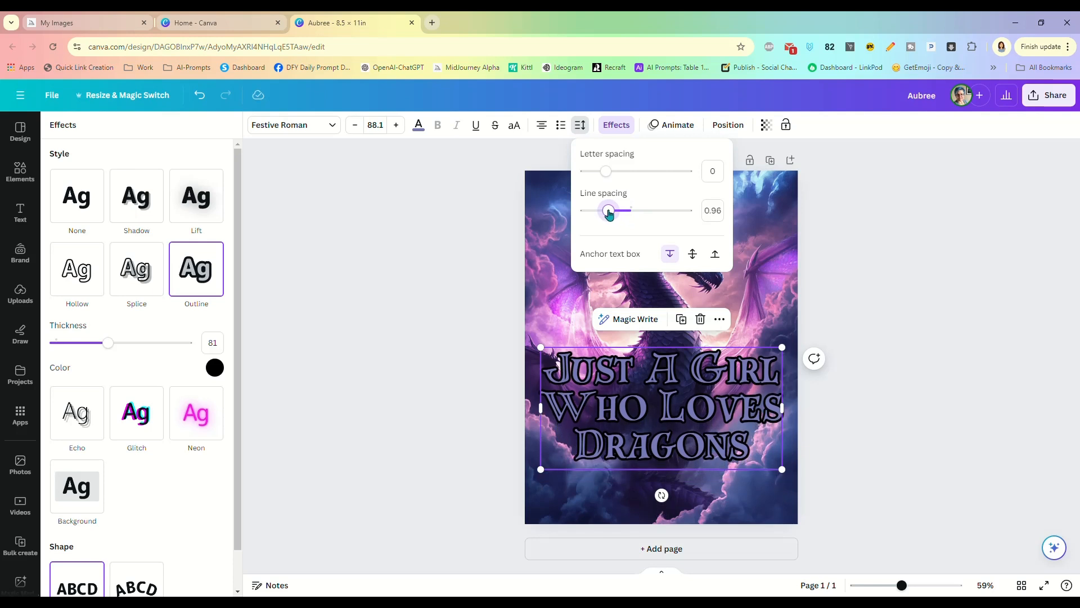
{"action": "left_click_drag", "start_coordinate": [645, 387], "coordinate": [648, 419]}
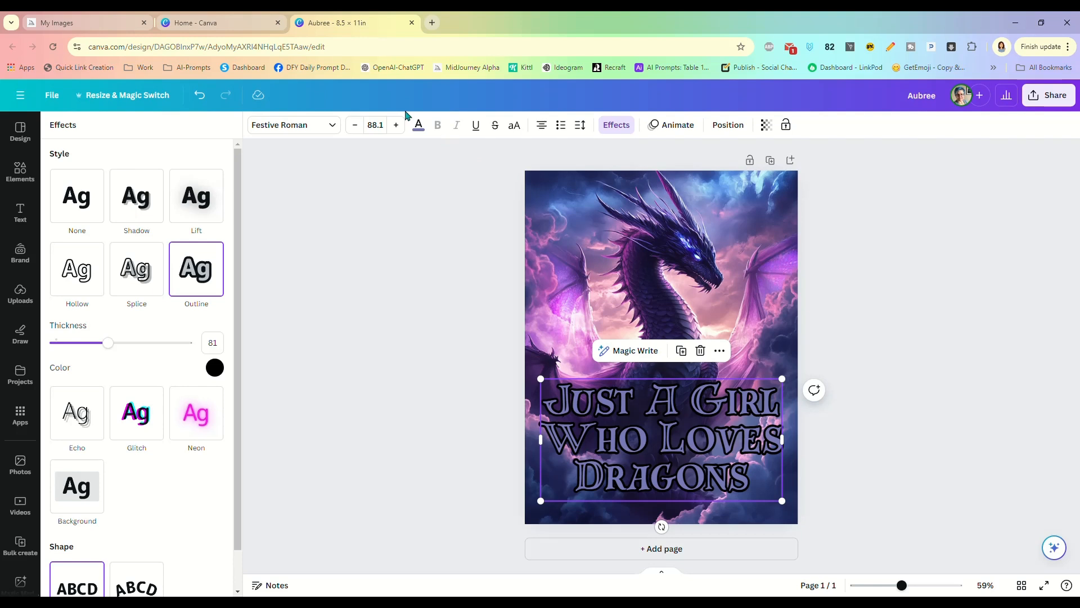
- Recolor the heading to pale pink #FEE3DD sampled from the glowing sky in the image, and nudge the heading slightly down
{"action": "left_click", "coordinate": [419, 125]}
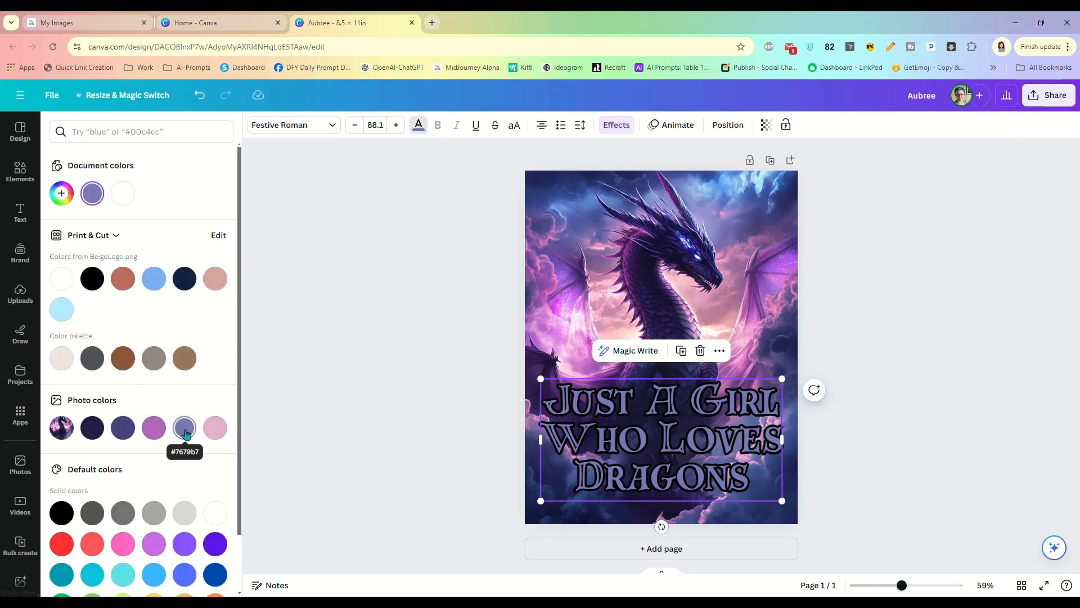
{"action": "left_click", "coordinate": [62, 194]}
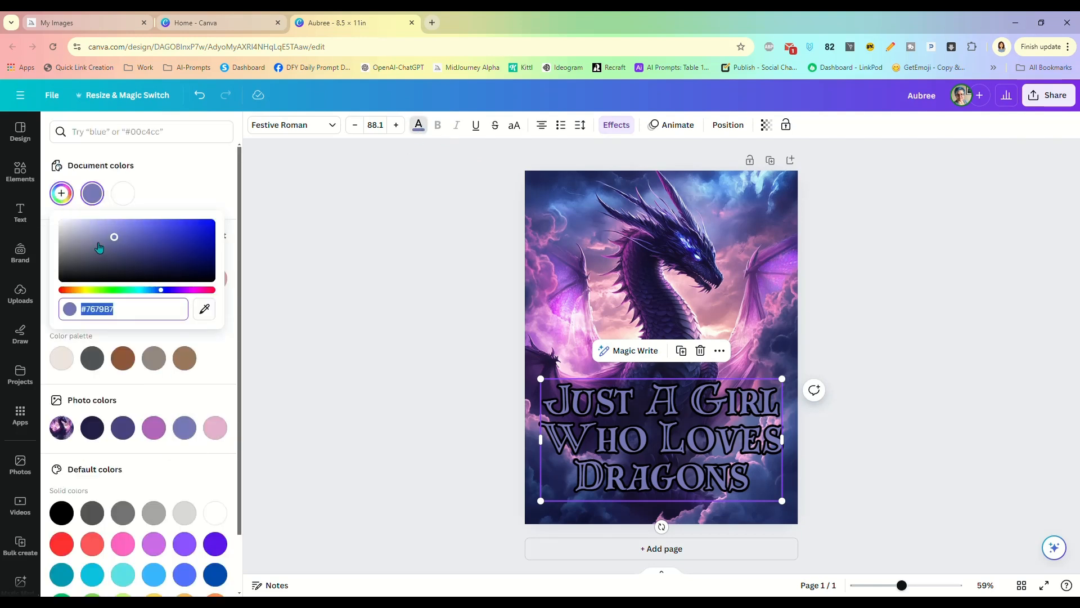
{"action": "left_click_drag", "start_coordinate": [114, 237], "coordinate": [104, 230]}
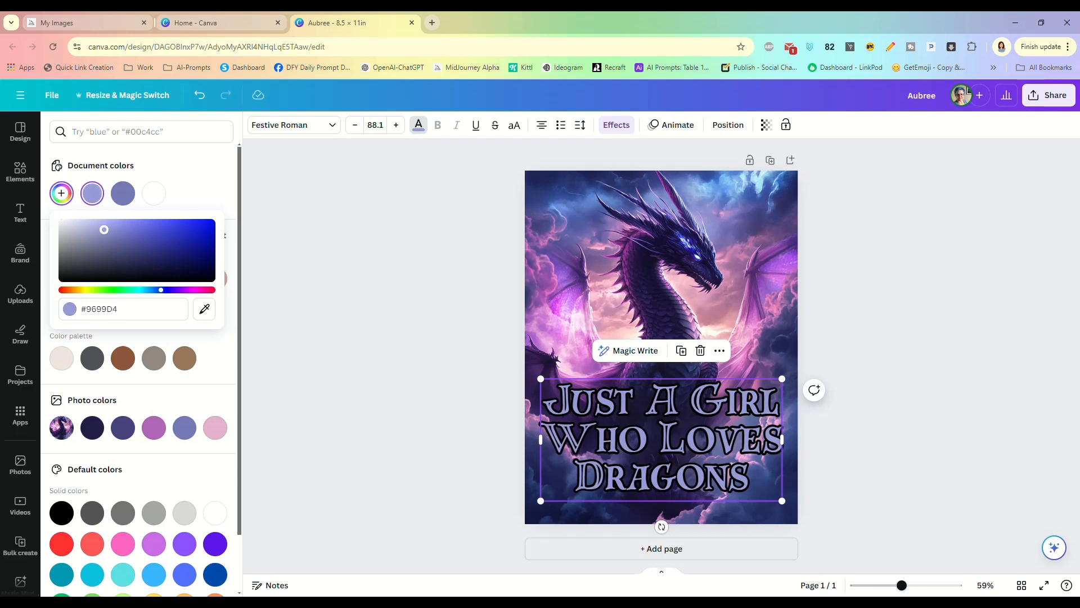
{"action": "left_click", "coordinate": [204, 309]}
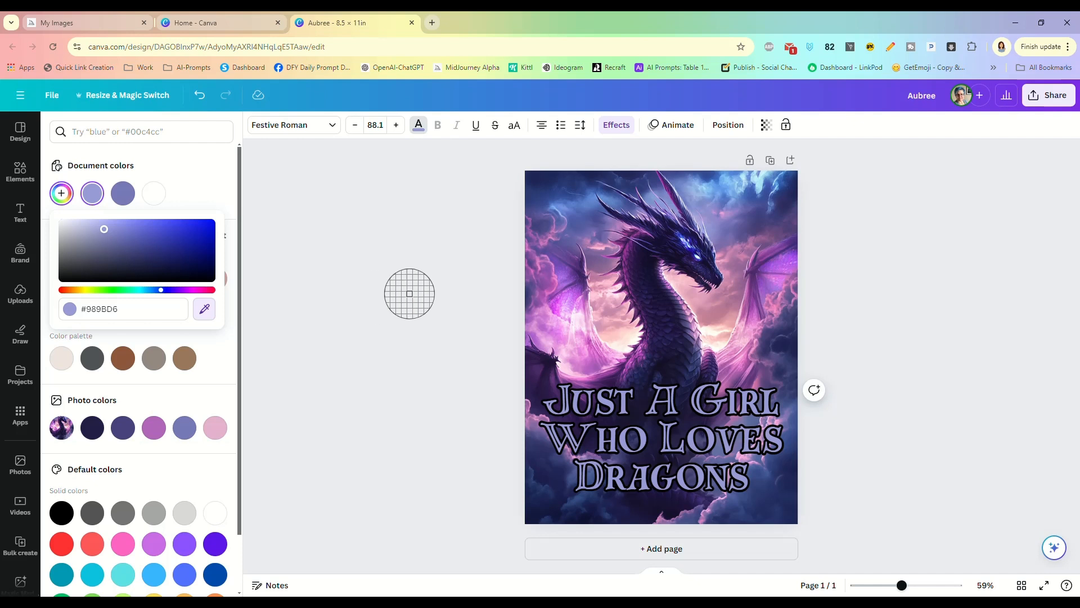
{"action": "left_click", "coordinate": [623, 342]}
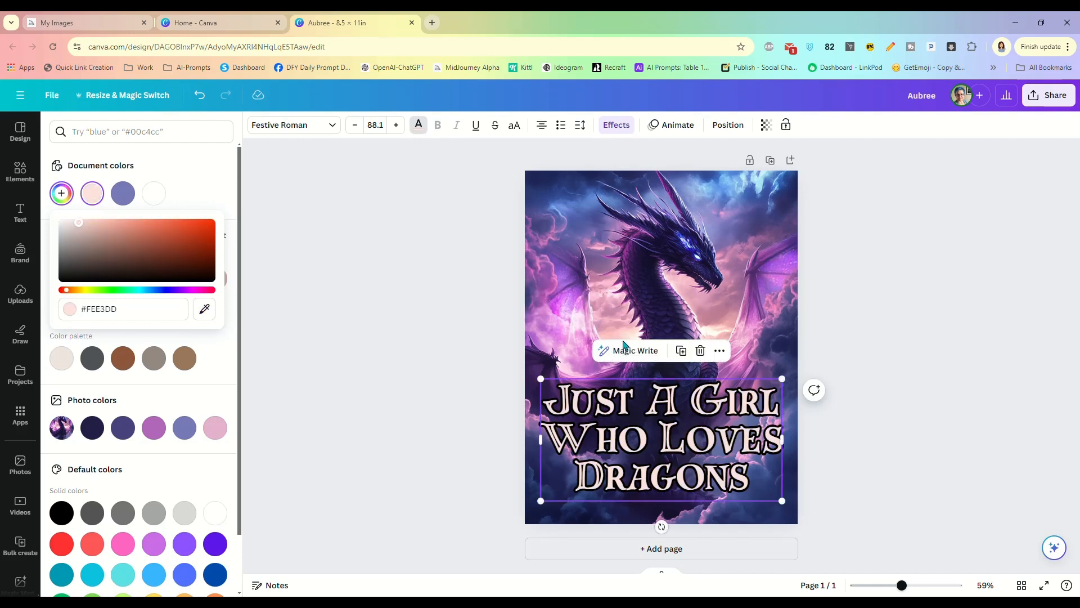
{"action": "key", "text": "Escape"}
{"action": "key", "text": "Escape"}
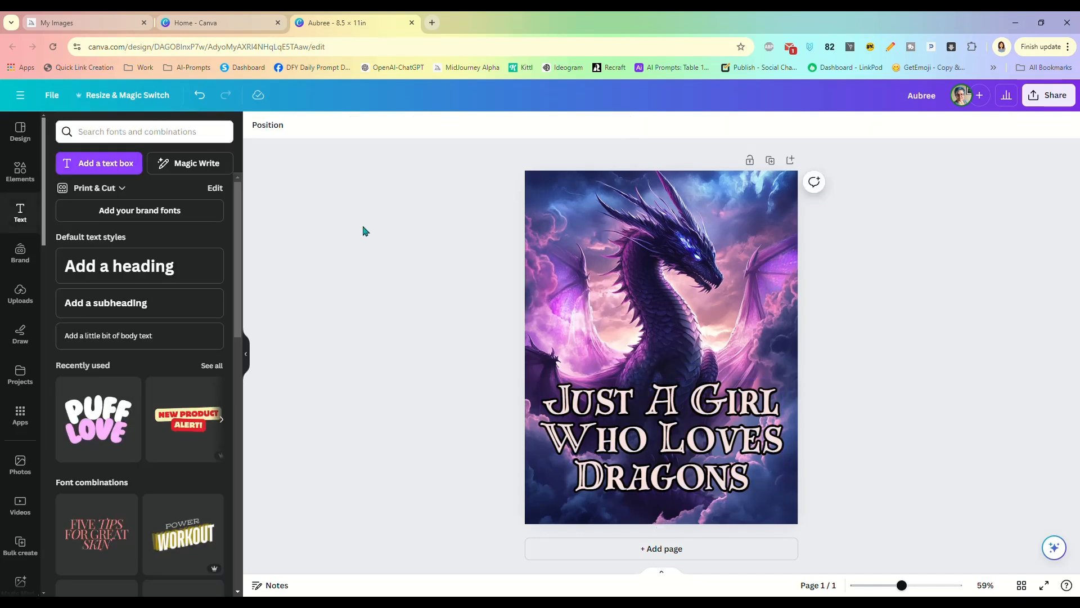
{"action": "left_click_drag", "start_coordinate": [669, 444], "coordinate": [669, 445]}
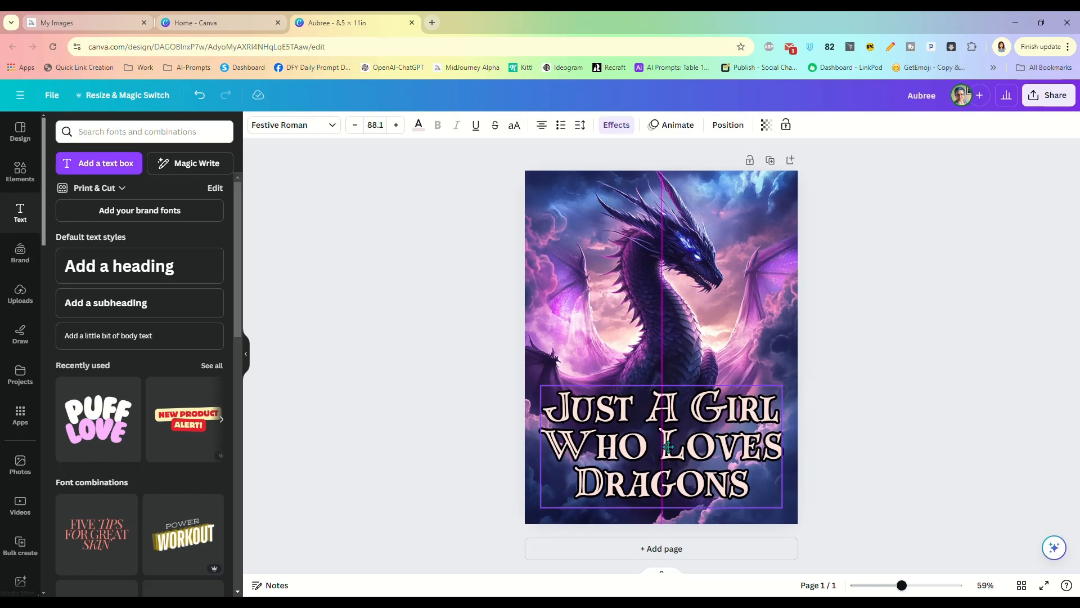
{"action": "left_click", "coordinate": [894, 346]}
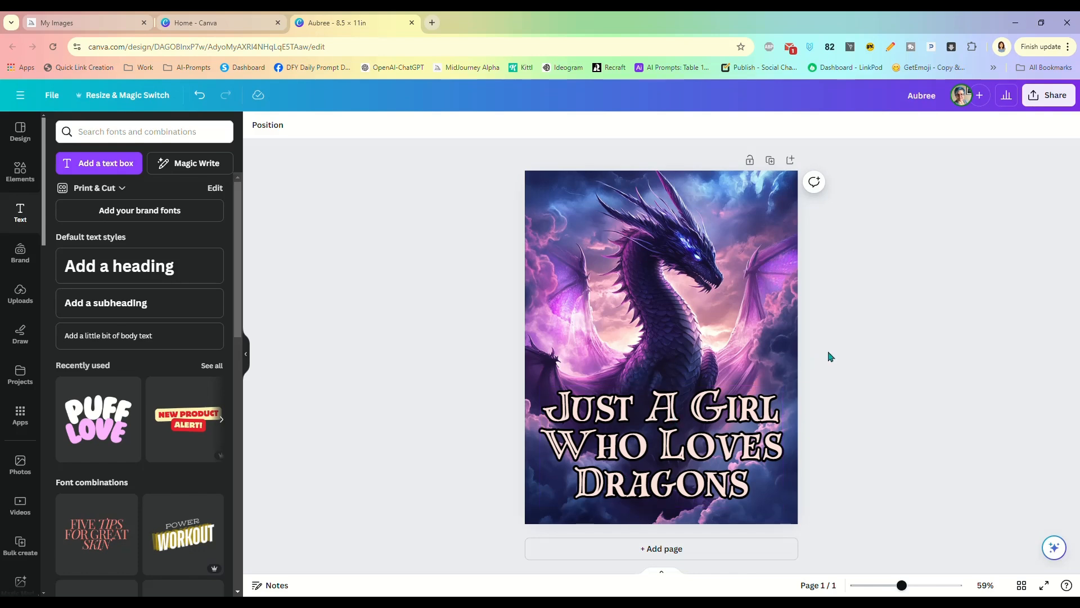
- Try an enlarged Composition Book label centered over the dragon's neck just above the heading, and delete it
{"action": "left_click", "coordinate": [19, 170]}
{"action": "left_click", "coordinate": [78, 225]}
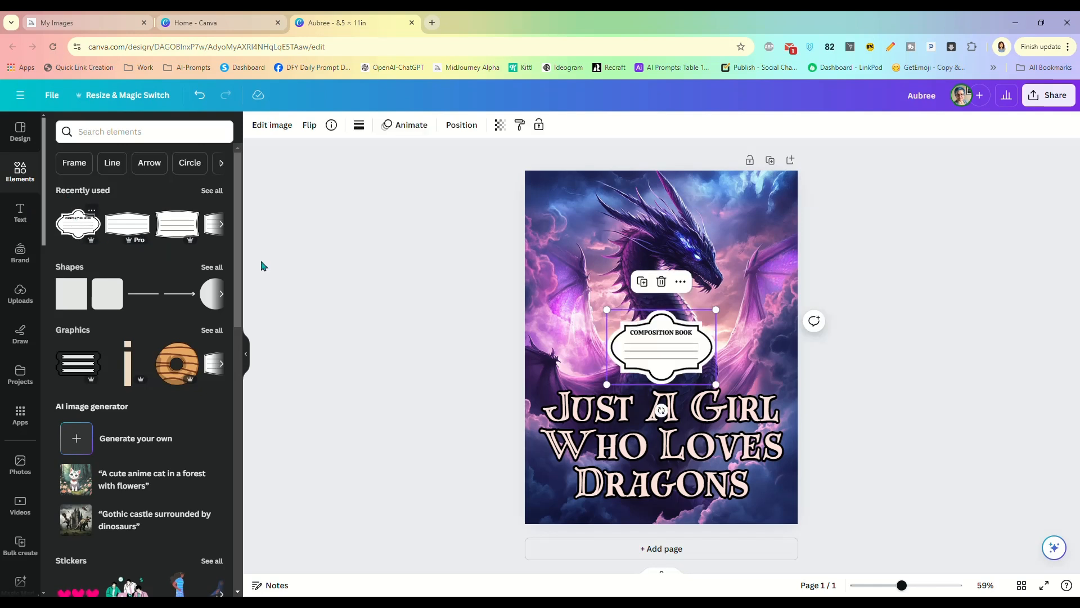
{"action": "left_click_drag", "start_coordinate": [667, 343], "coordinate": [658, 322]}
{"action": "left_click_drag", "start_coordinate": [606, 367], "coordinate": [577, 388]}
{"action": "left_click_drag", "start_coordinate": [718, 292], "coordinate": [740, 276]}
{"action": "mouse_move", "coordinate": [679, 347]}
{"action": "left_mouse_down"}
{"action": "mouse_move", "coordinate": [683, 297]}
{"action": "mouse_move", "coordinate": [685, 346]}
{"action": "left_mouse_up"}
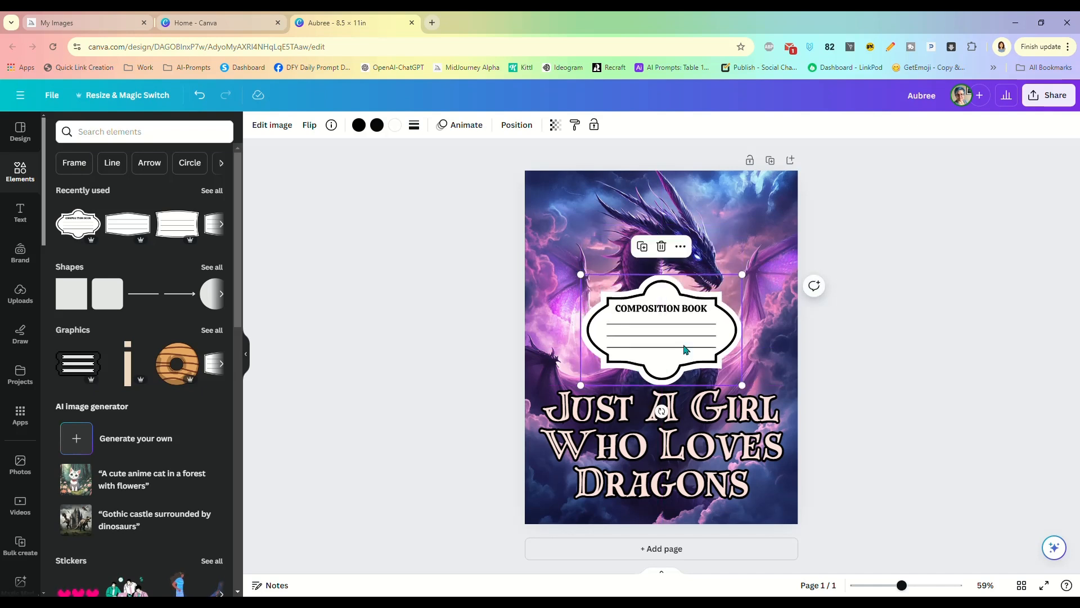
{"action": "key", "text": "Delete"}
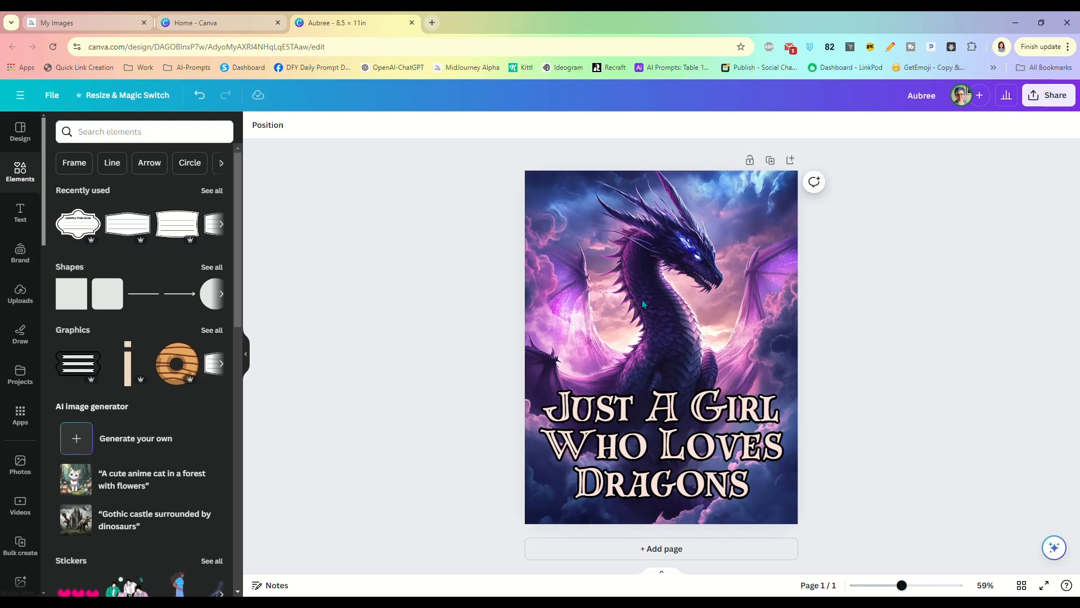
- Add a blank second page and search the graphics for "unicorn background"
{"action": "left_click", "coordinate": [662, 550]}
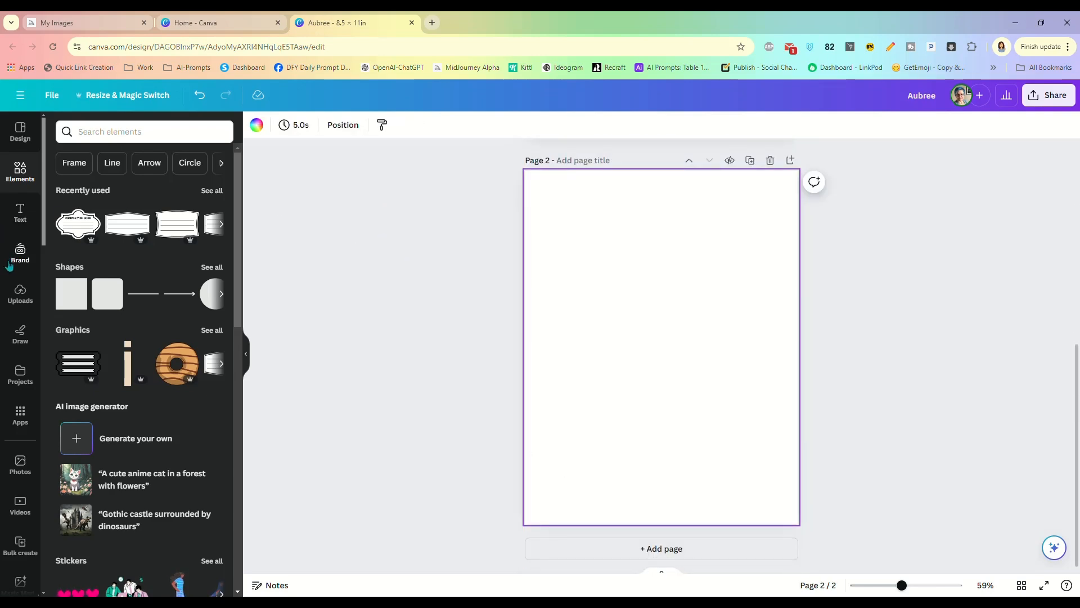
{"action": "left_click", "coordinate": [143, 132]}
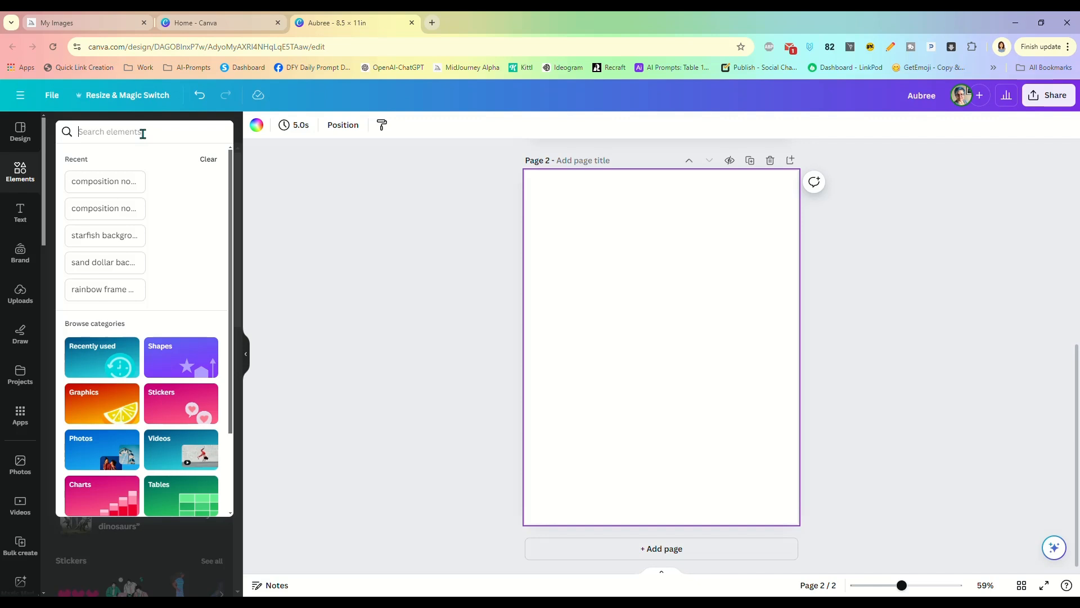
{"action": "type", "text": "unicorn background"}
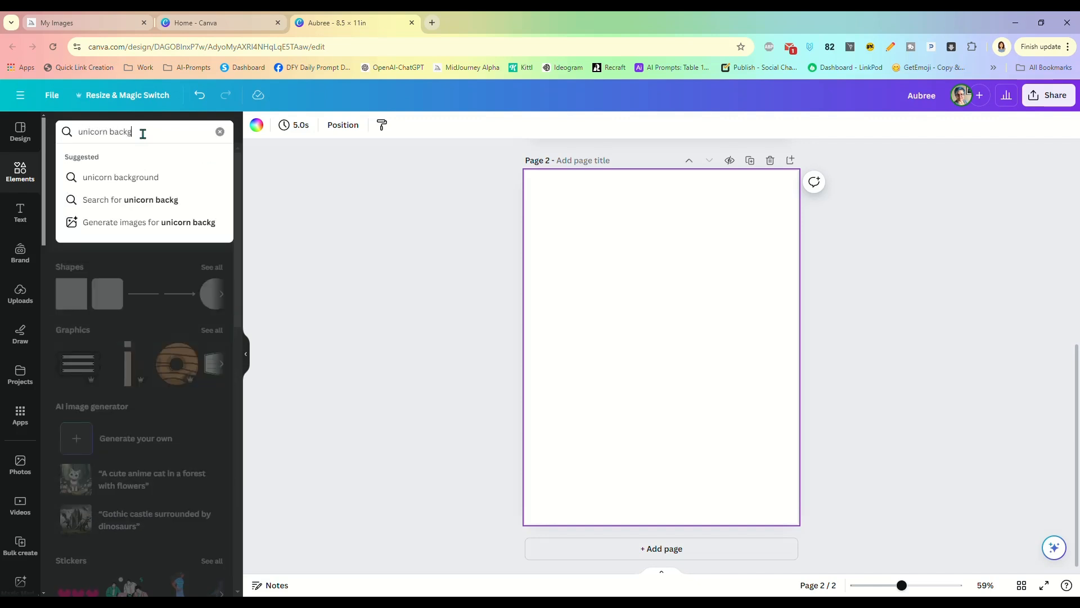
{"action": "key", "text": "Return"}
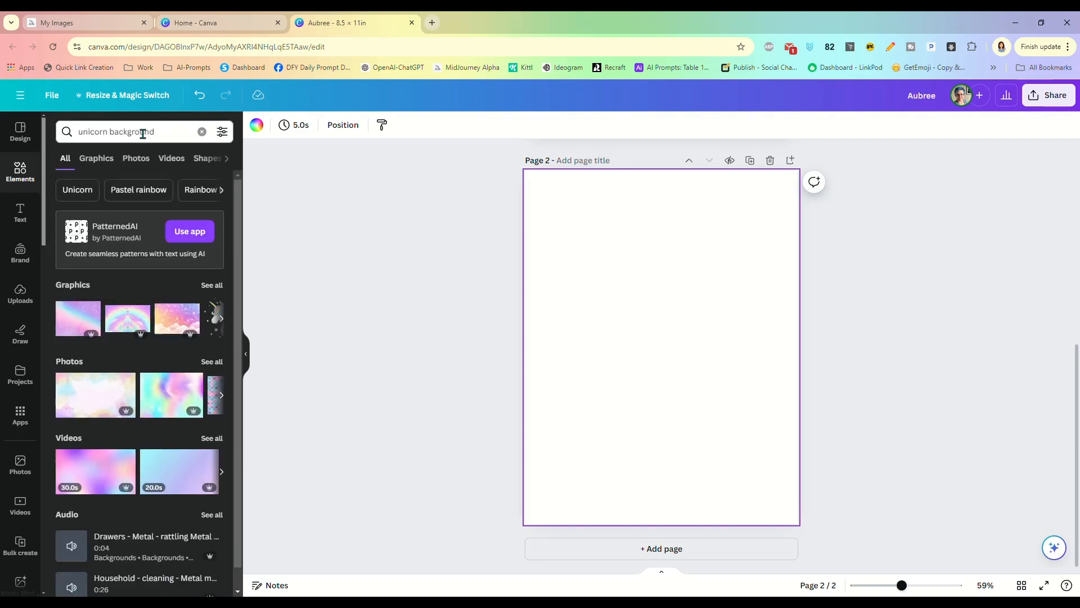
{"action": "left_click", "coordinate": [211, 286]}
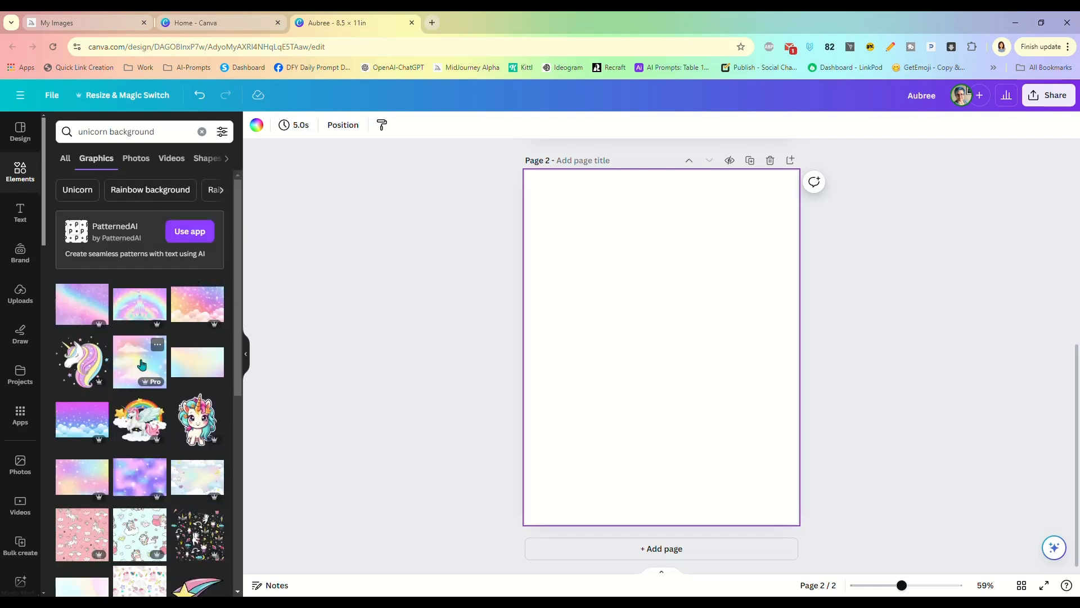
- Set the pastel graphic with a border of clouds and stars as the background of page 2
{"action": "scroll", "coordinate": [142, 364], "scroll_direction": "down", "scroll_amount": 2}
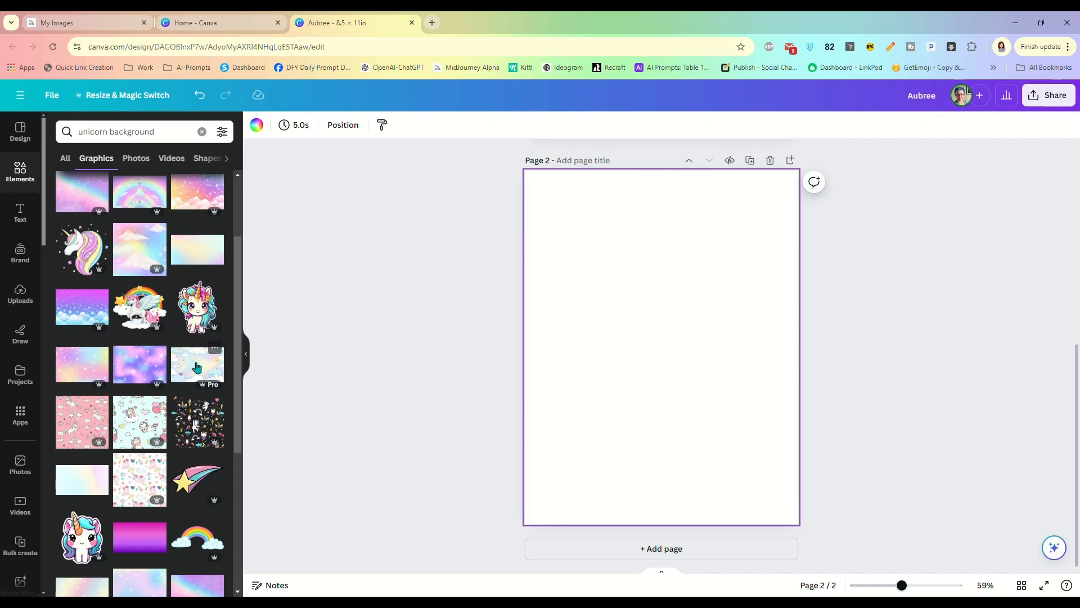
{"action": "left_click", "coordinate": [196, 367]}
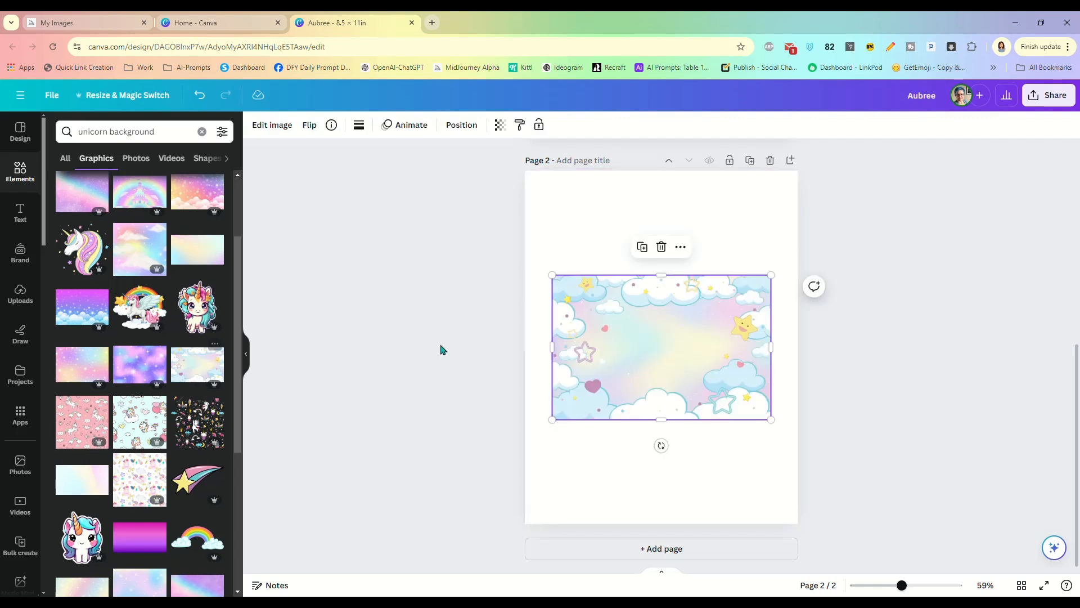
{"action": "right_click", "coordinate": [650, 332]}
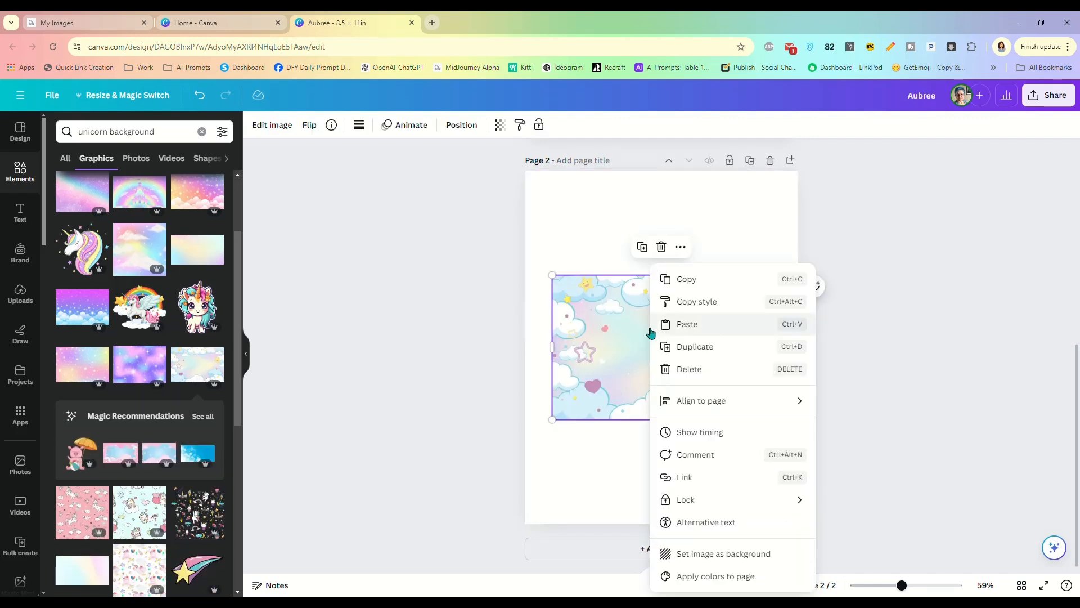
{"action": "left_click", "coordinate": [709, 553]}
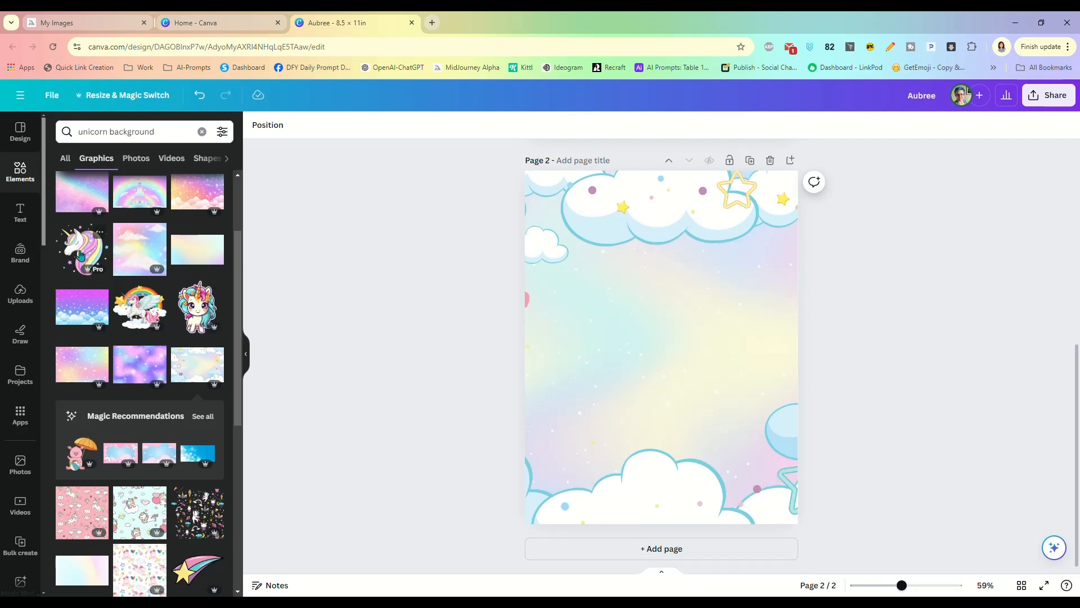
- Add the winged unicorn with rainbow and clouds graphic, and place it centered in the lower half of page 2
{"action": "left_click", "coordinate": [139, 309]}
{"action": "left_click_drag", "start_coordinate": [671, 354], "coordinate": [667, 396]}
{"action": "left_click", "coordinate": [869, 324]}
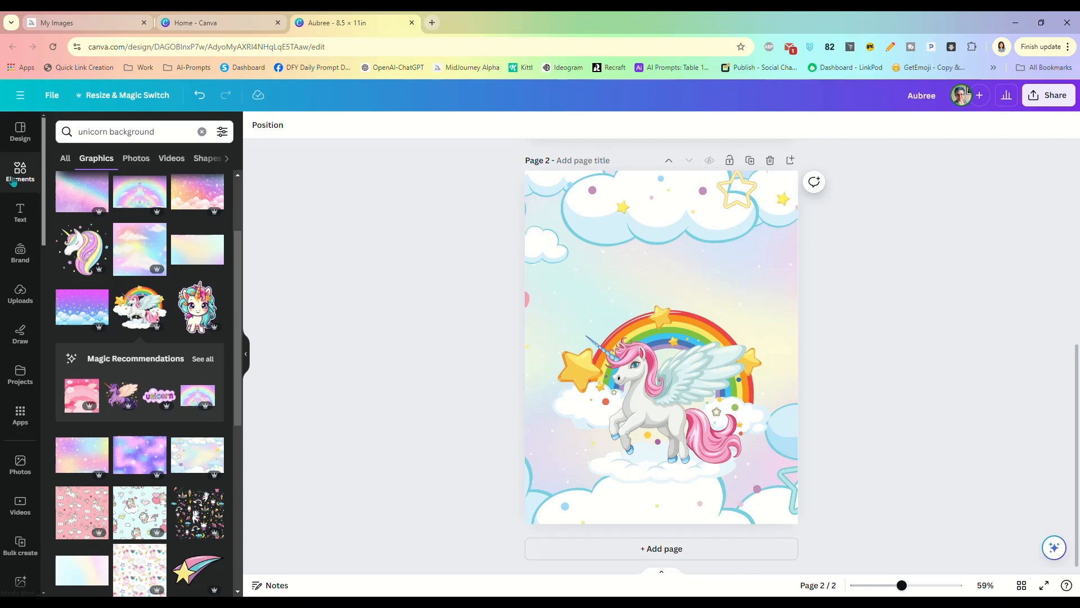
- Add the recently used Composition Book label, enlarge it to about two-thirds of the page width, and center it above the unicorn
{"action": "left_click", "coordinate": [202, 131]}
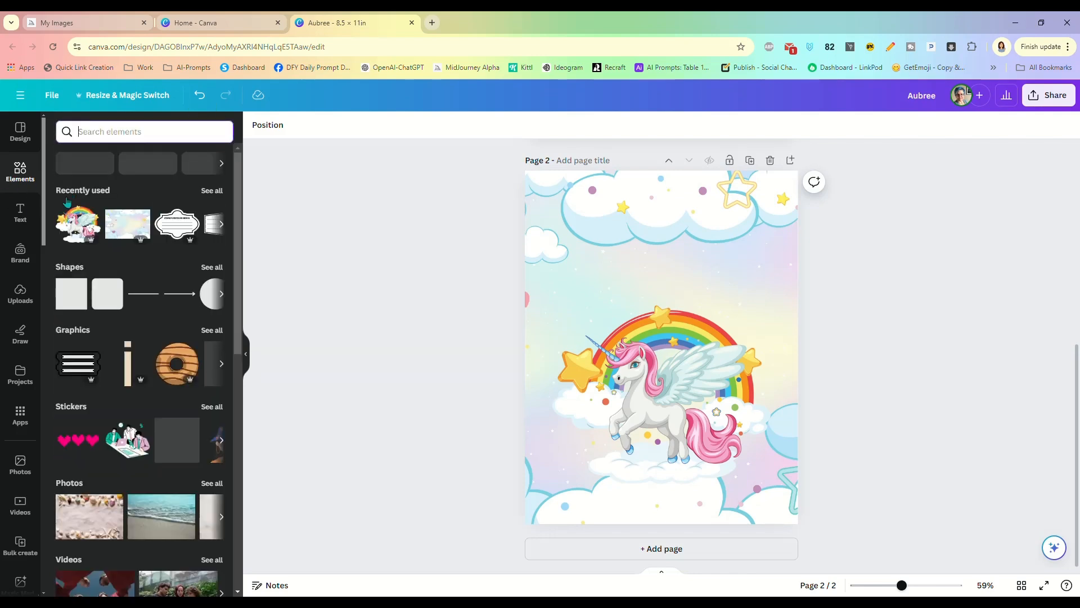
{"action": "left_click", "coordinate": [175, 226]}
{"action": "left_click_drag", "start_coordinate": [623, 338], "coordinate": [623, 253]}
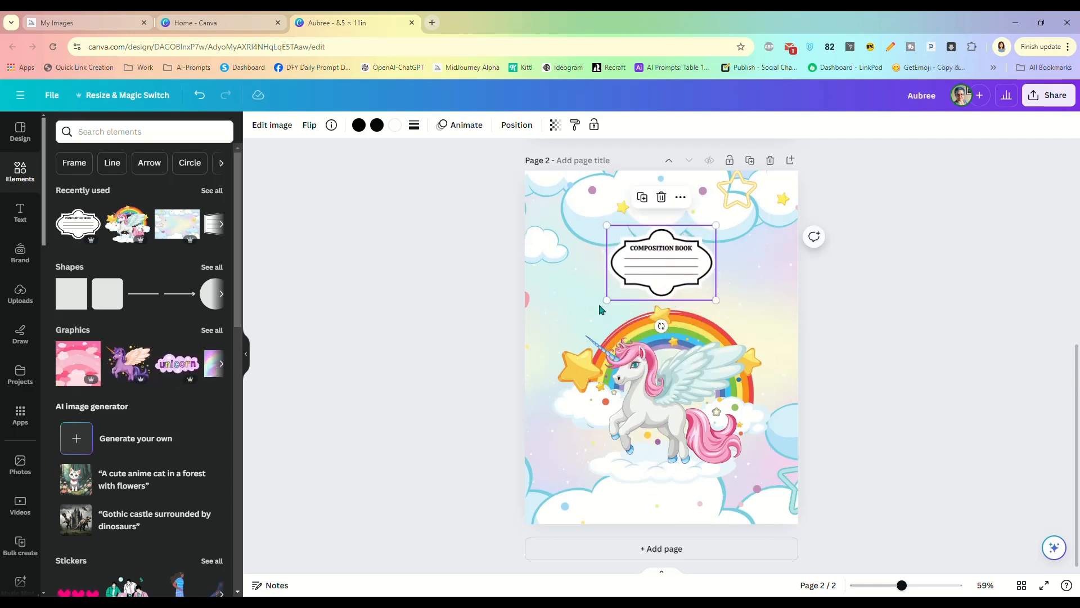
{"action": "left_click_drag", "start_coordinate": [607, 298], "coordinate": [572, 332]}
{"action": "left_click_drag", "start_coordinate": [716, 225], "coordinate": [750, 205]}
{"action": "mouse_move", "coordinate": [665, 288]}
{"action": "left_mouse_down"}
{"action": "mouse_move", "coordinate": [676, 285]}
{"action": "mouse_move", "coordinate": [666, 281]}
{"action": "left_mouse_up"}
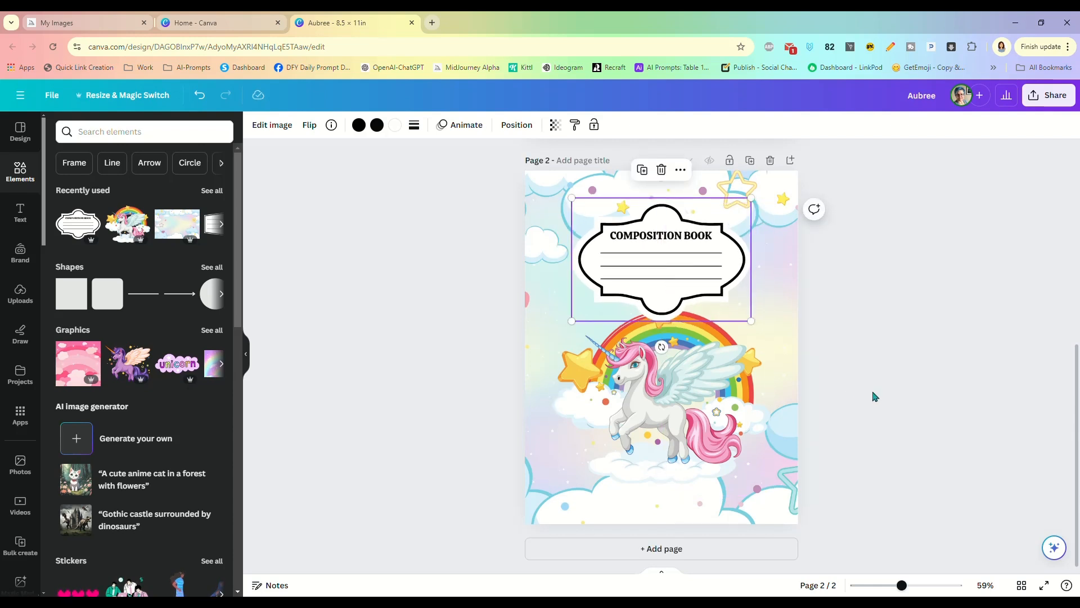
- Move the unicorn graphic lower and enlarge it slightly, keeping it centered, and nudge the Composition Book label up
{"action": "left_click_drag", "start_coordinate": [659, 444], "coordinate": [655, 467]}
{"action": "left_click_drag", "start_coordinate": [552, 333], "coordinate": [539, 322]}
{"action": "left_click_drag", "start_coordinate": [646, 405], "coordinate": [653, 409]}
{"action": "left_click", "coordinate": [665, 261]}
{"action": "left_click_drag", "start_coordinate": [664, 260], "coordinate": [665, 255]}
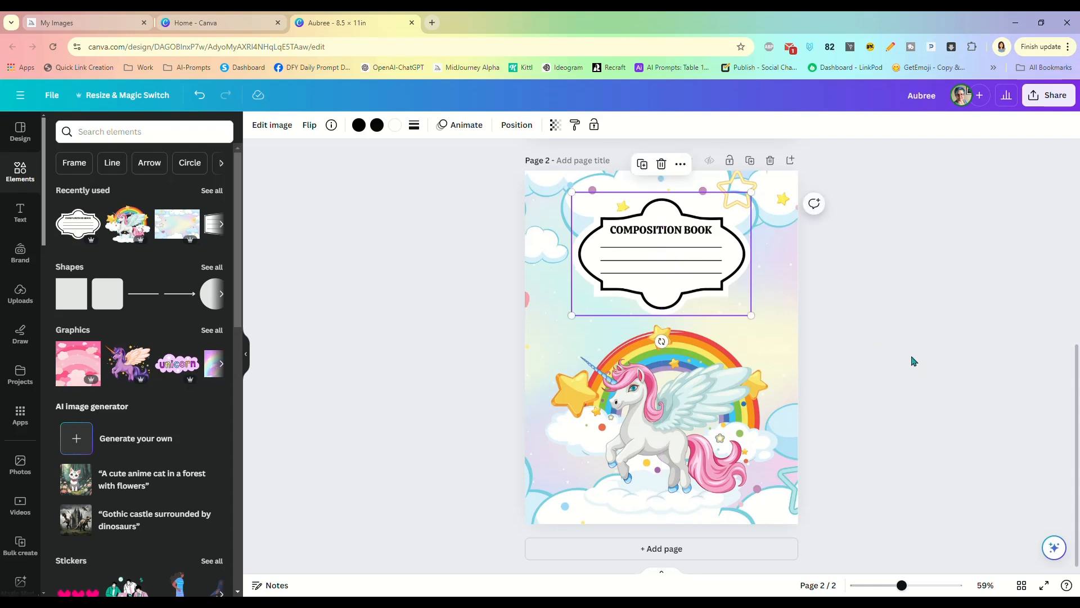
{"action": "left_click", "coordinate": [876, 347]}
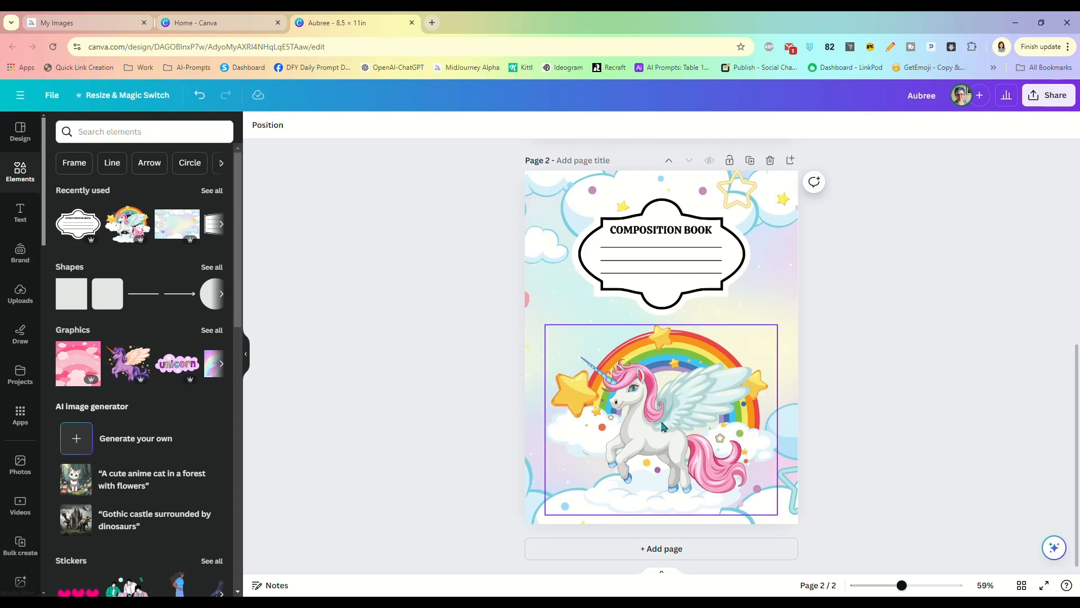
- Detach the pastel cloud image from the background of page 2 and delete it
{"action": "left_click", "coordinate": [532, 279]}
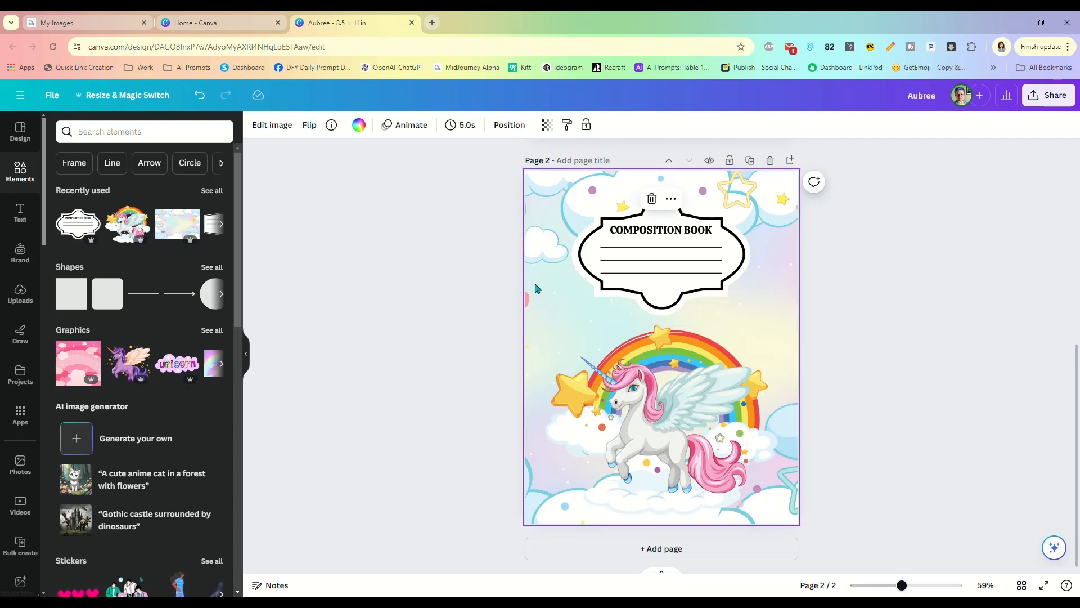
{"action": "right_click", "coordinate": [534, 282]}
{"action": "left_click", "coordinate": [549, 452]}
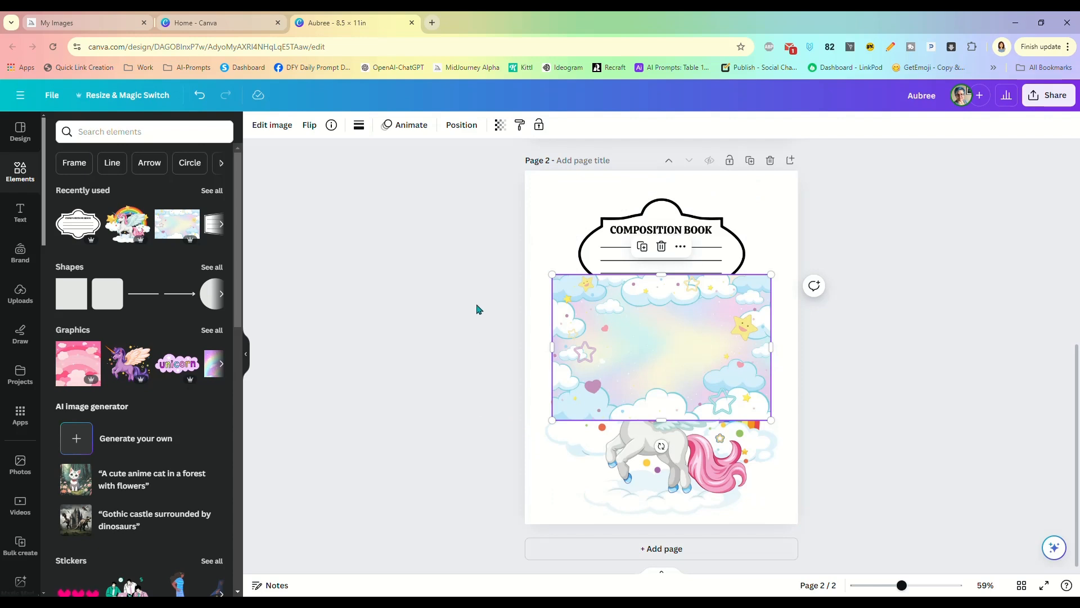
{"action": "key", "text": "Delete"}
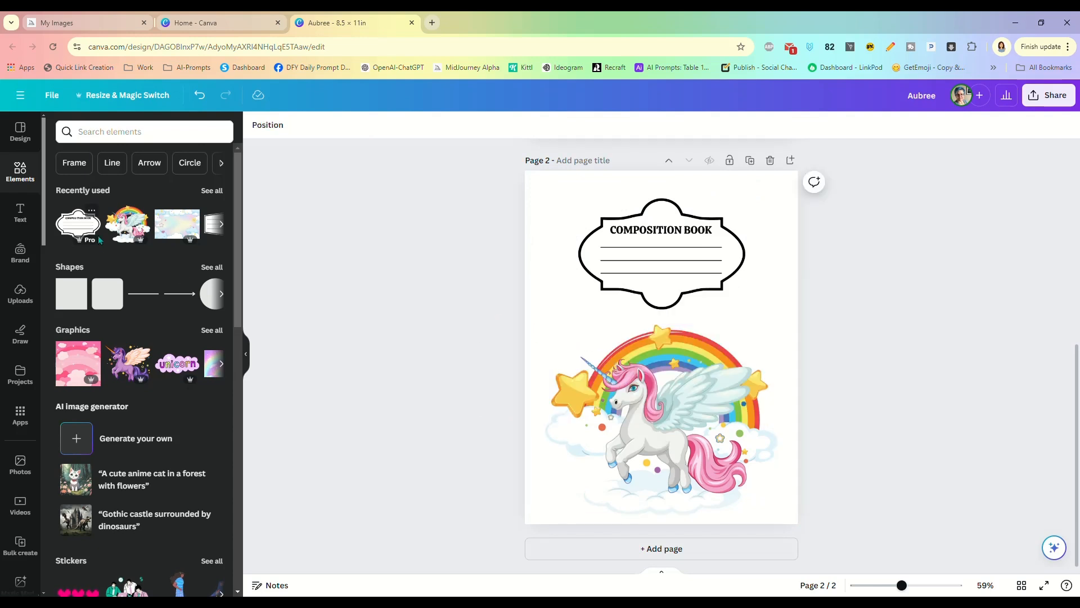
- Repeat the "unicorn background" search and set the purple, blue and pink starry rainbow graphic as the page 2 background
{"action": "left_click", "coordinate": [111, 134]}
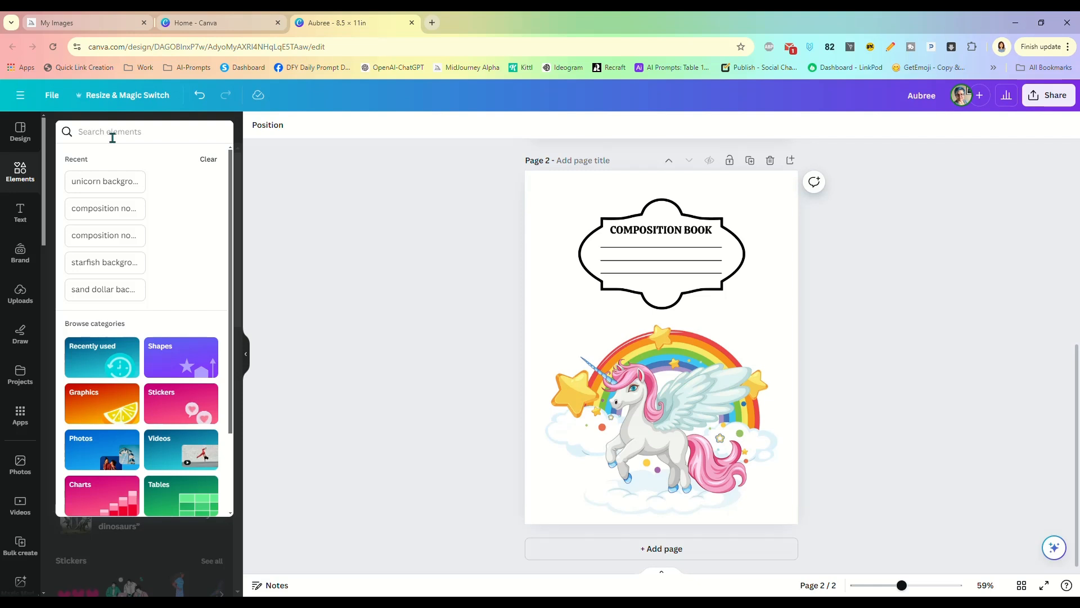
{"action": "left_click", "coordinate": [122, 182]}
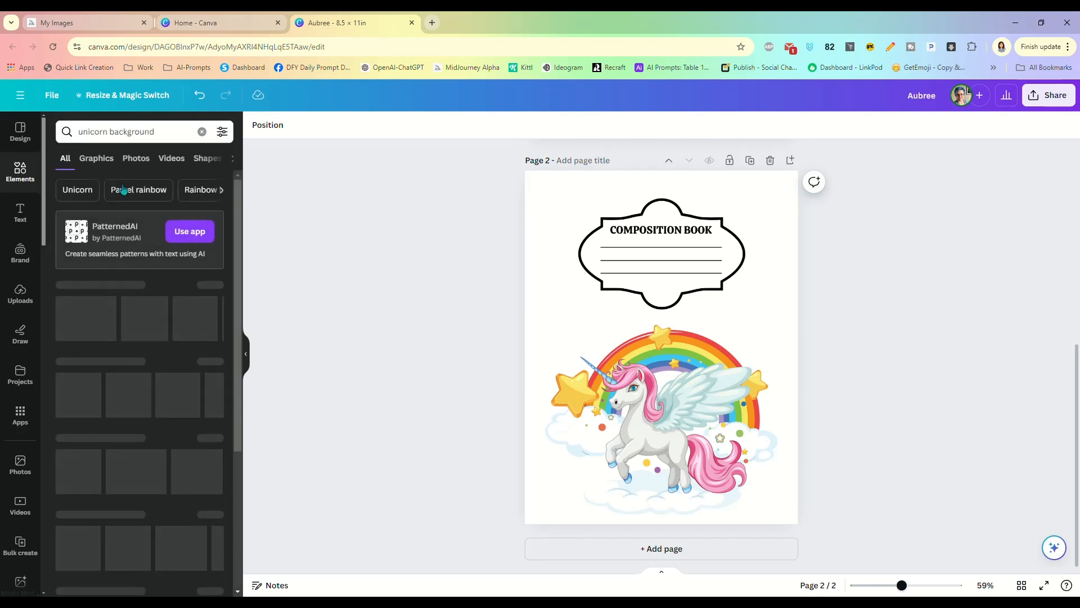
{"action": "left_click", "coordinate": [70, 319]}
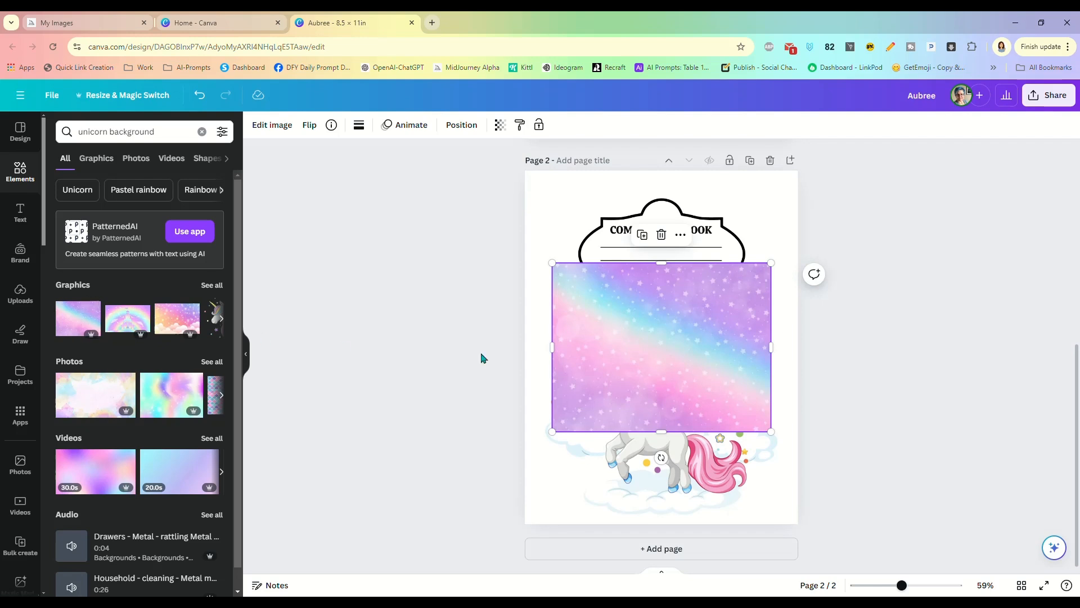
{"action": "right_click", "coordinate": [669, 355]}
{"action": "left_click", "coordinate": [731, 553]}
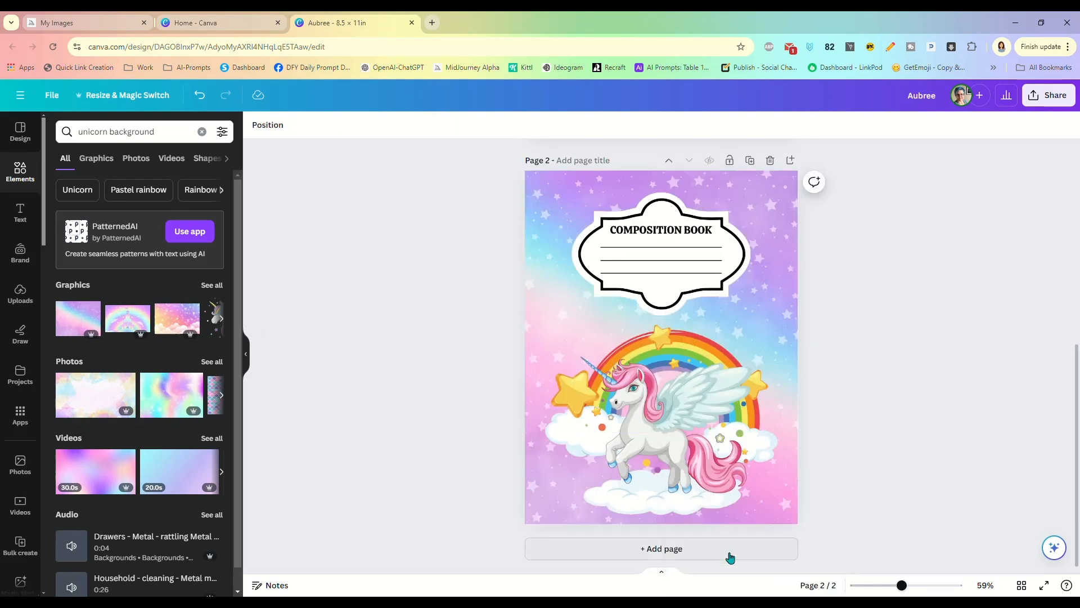
- Enlarge the unicorn and rainbow graphic slightly and recenter it on page 2 below the Composition Book label
{"action": "left_click", "coordinate": [662, 430]}
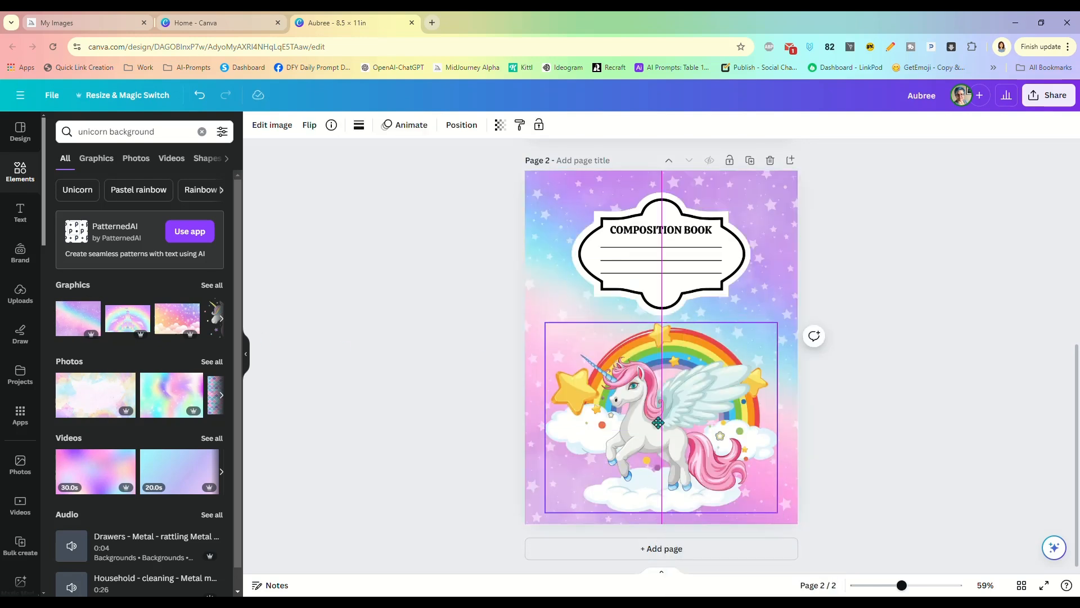
{"action": "left_click_drag", "start_coordinate": [545, 512], "coordinate": [541, 516]}
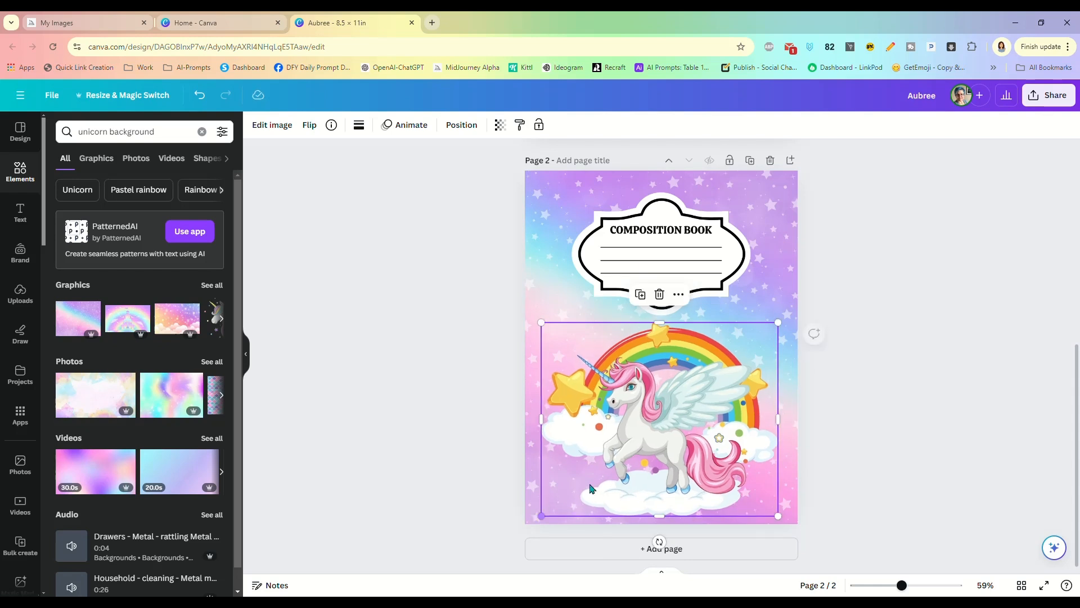
{"action": "left_click", "coordinate": [647, 262]}
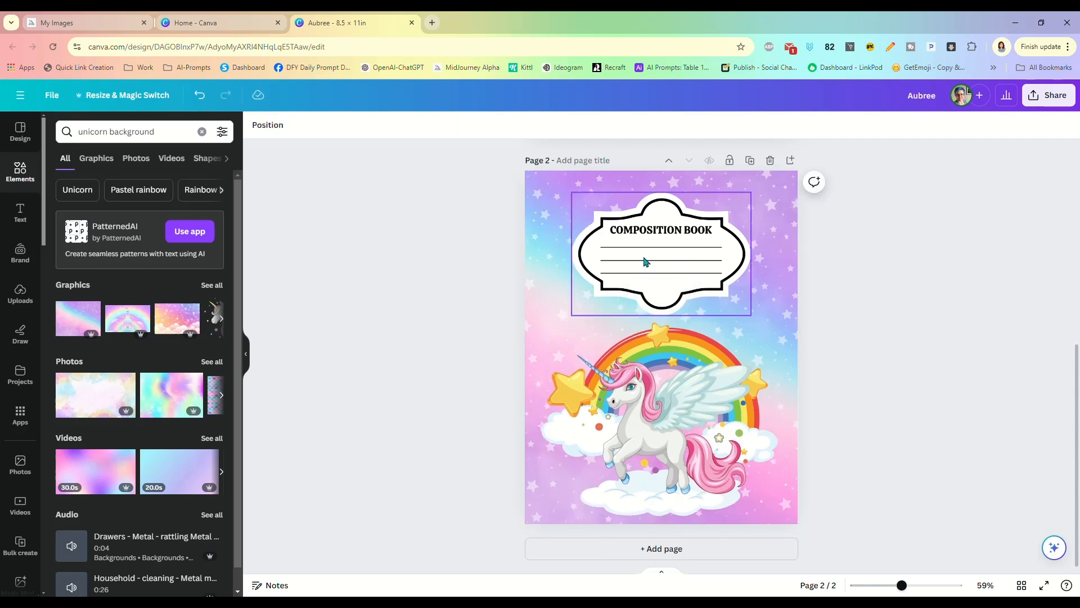
{"action": "left_click_drag", "start_coordinate": [670, 395], "coordinate": [671, 394]}
{"action": "left_click", "coordinate": [892, 274]}
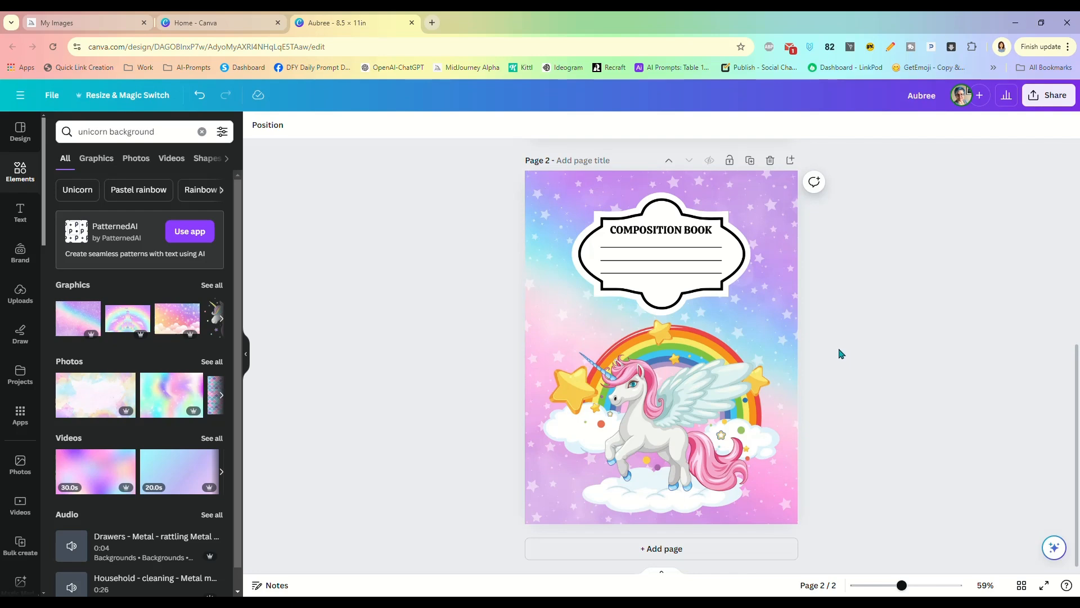
- Set up a PNG download of the covers with the size multiplier at 3.125
{"action": "scroll", "coordinate": [844, 353], "scroll_direction": "up", "scroll_amount": 6}
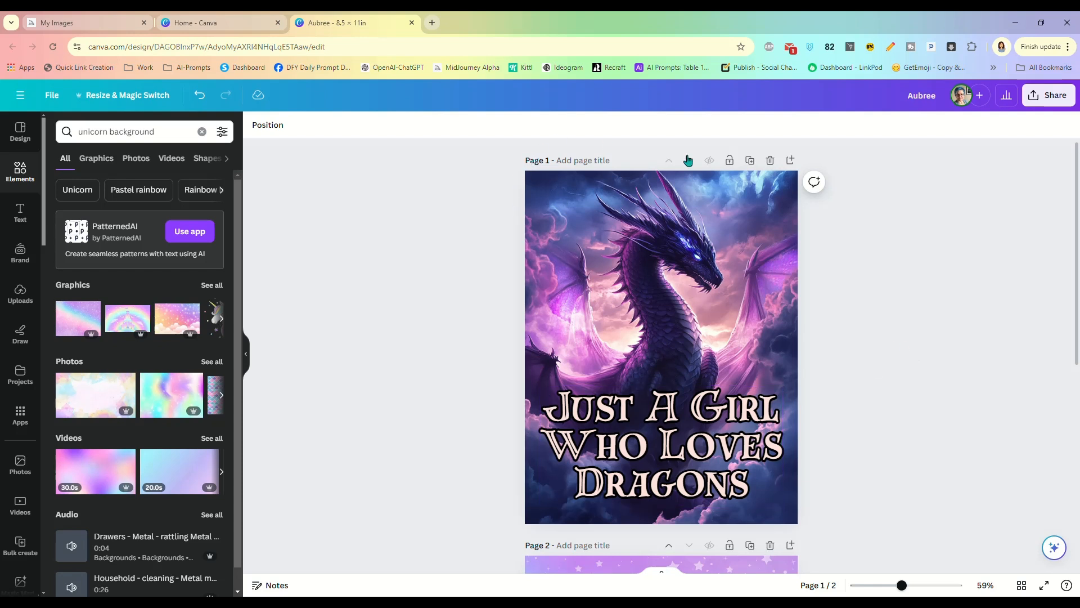
{"action": "left_click", "coordinate": [1050, 96]}
{"action": "left_click", "coordinate": [886, 397]}
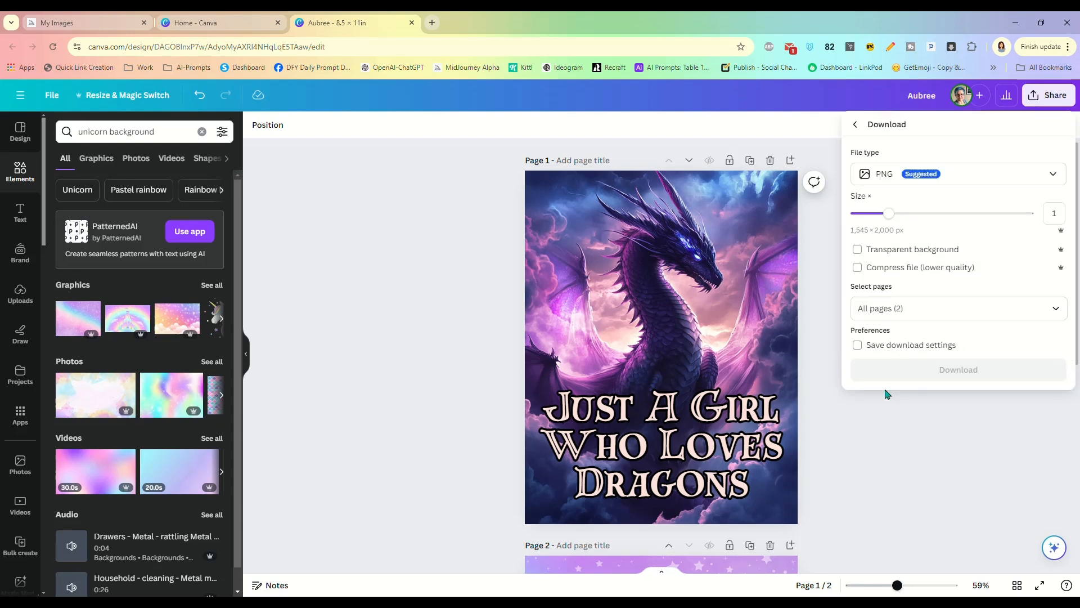
{"action": "left_click_drag", "start_coordinate": [888, 217], "coordinate": [1039, 223]}
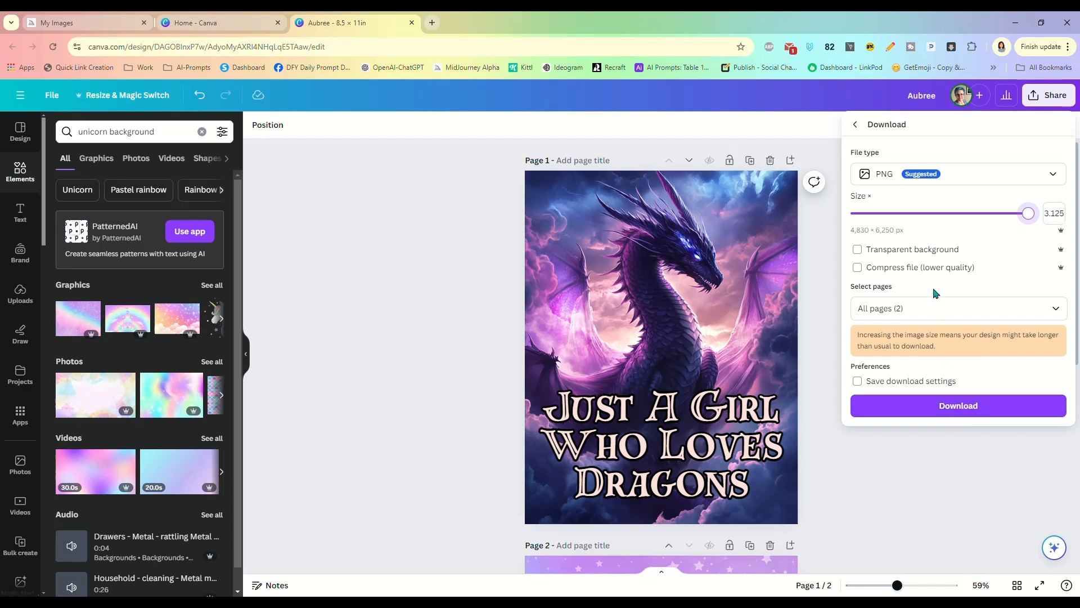
- Limit the download to page 1 only and save the dragon cover as purple-dragon.png
{"action": "left_click", "coordinate": [1056, 307]}
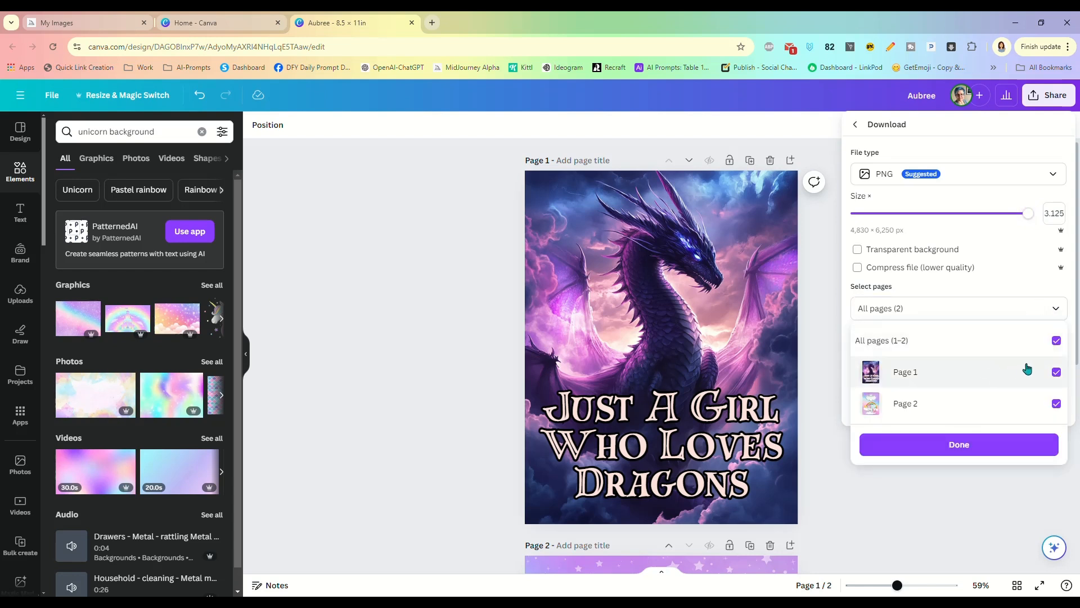
{"action": "left_click", "coordinate": [1055, 341]}
{"action": "left_click", "coordinate": [1056, 372]}
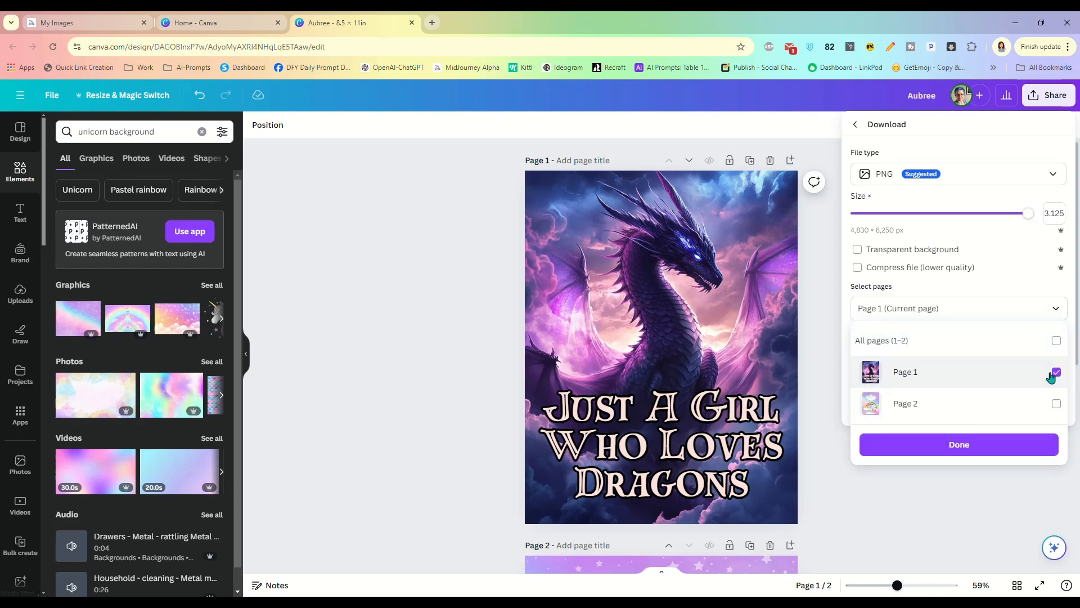
{"action": "left_click", "coordinate": [958, 444]}
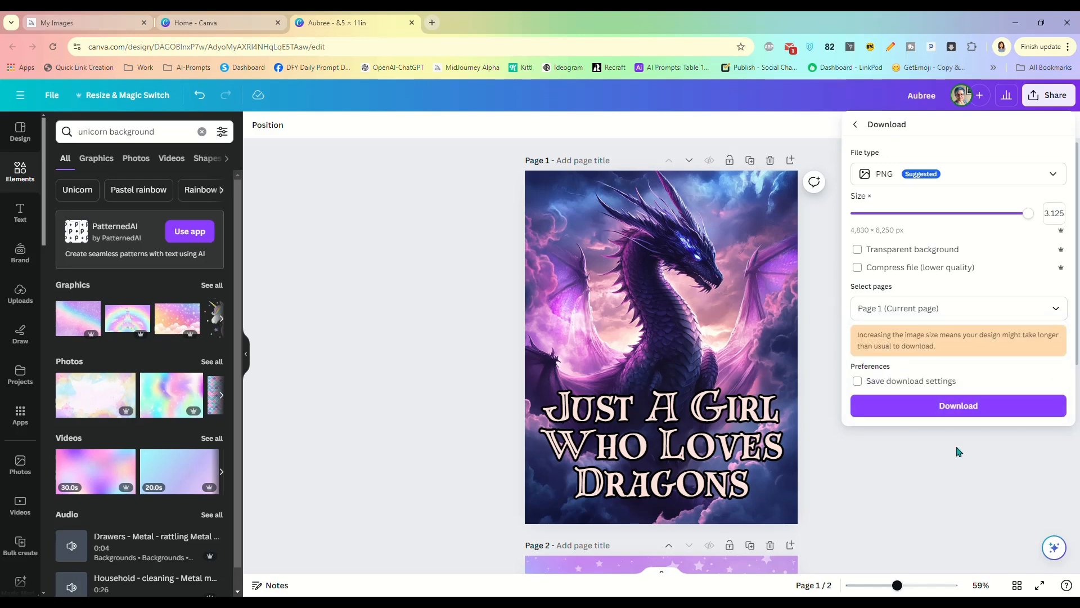
{"action": "left_click", "coordinate": [953, 407]}
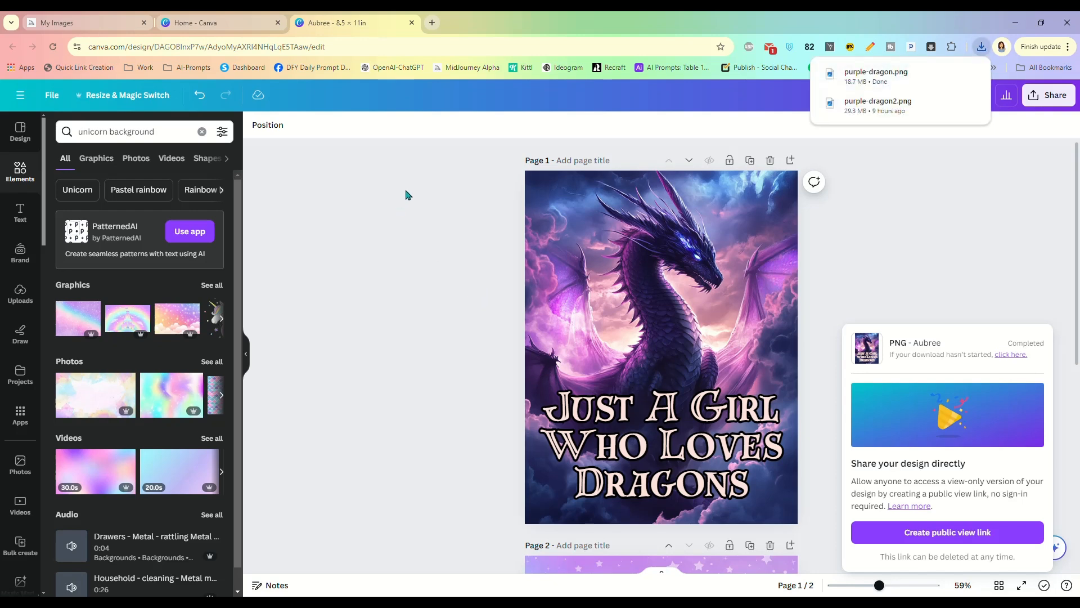
- Create a new design from the CompositionBookTemplate brand template among the recent designs
{"action": "left_click", "coordinate": [206, 20]}
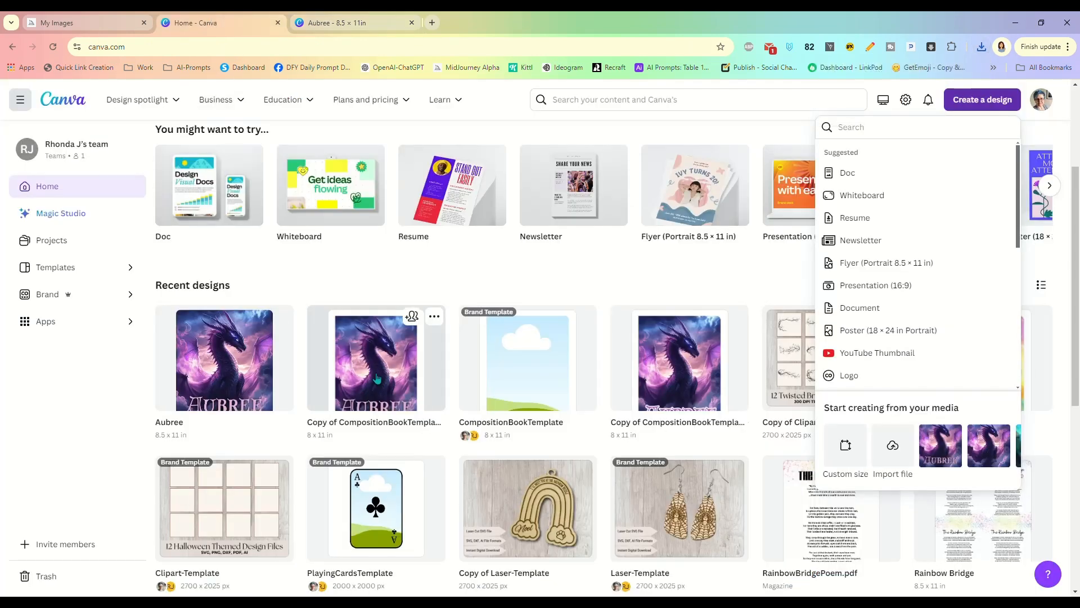
{"action": "left_click", "coordinate": [542, 366]}
{"action": "left_click", "coordinate": [542, 365]}
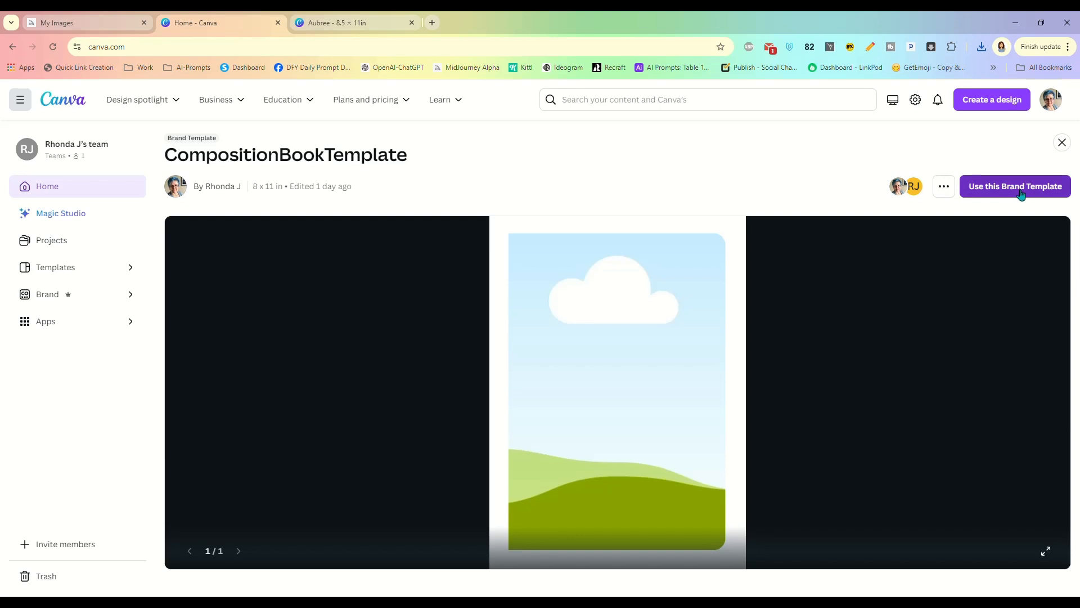
{"action": "left_click", "coordinate": [1005, 186]}
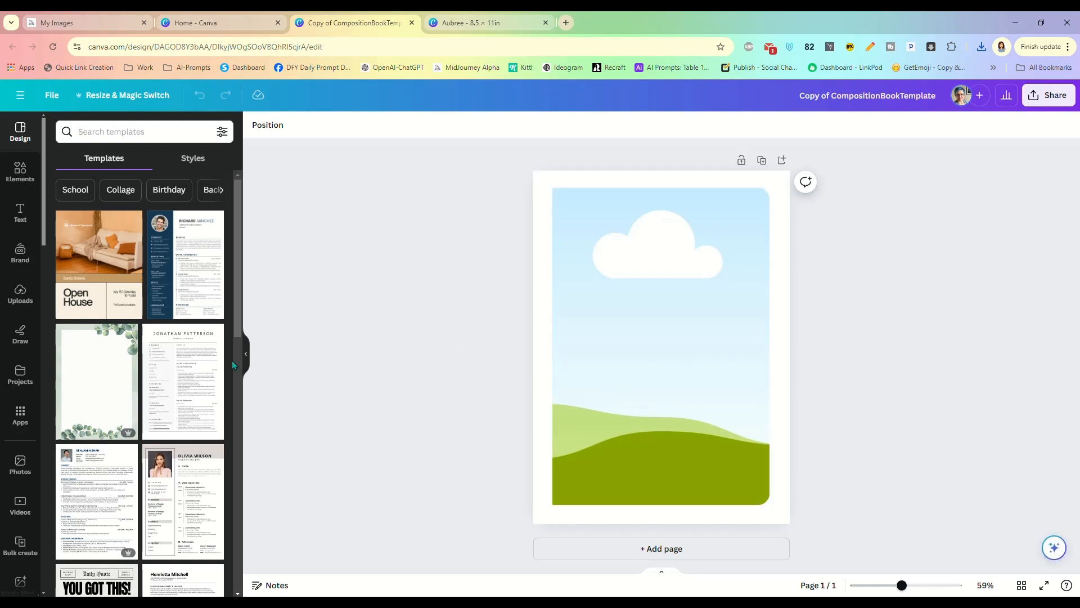
- Upload the "Just A Girl Who Loves Dragons" cover image from the 000-dragon folder
{"action": "left_click", "coordinate": [22, 304]}
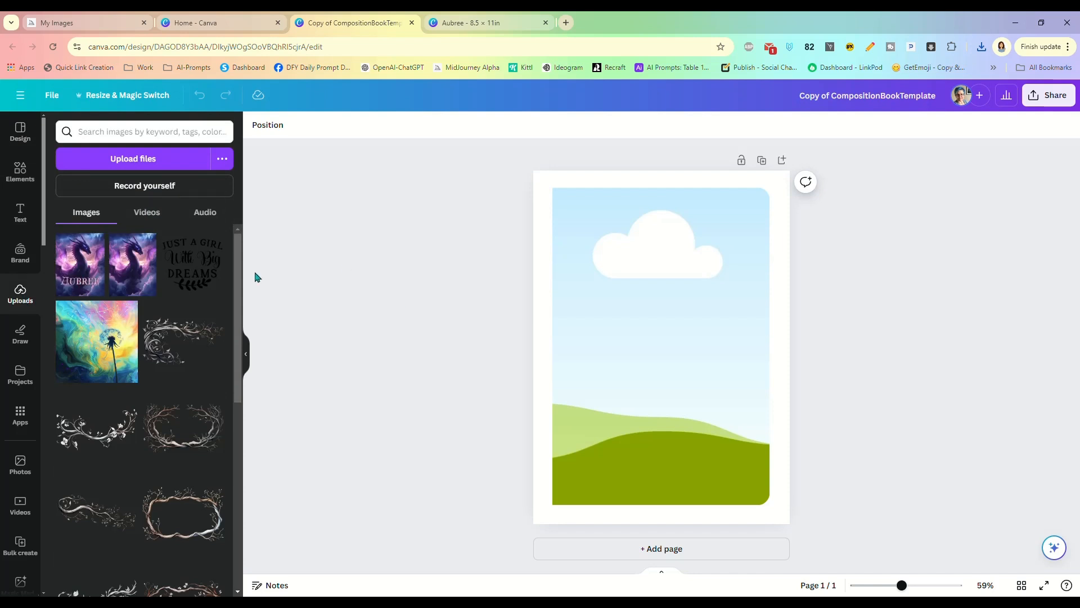
{"action": "left_click", "coordinate": [131, 158]}
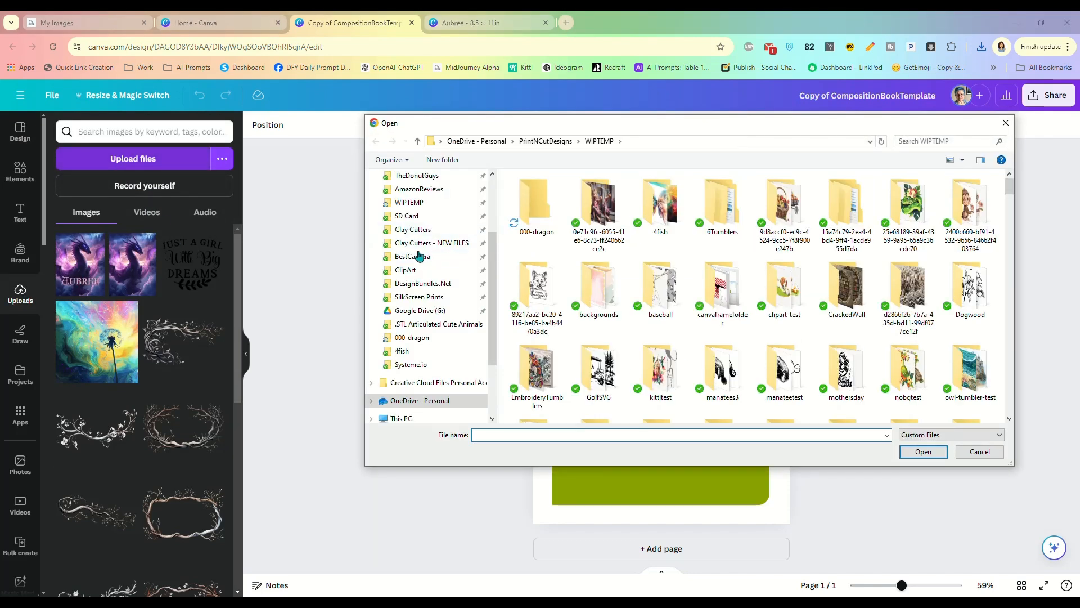
{"action": "left_click", "coordinate": [412, 337]}
{"action": "left_click", "coordinate": [535, 201]}
{"action": "double_click", "coordinate": [535, 201]}
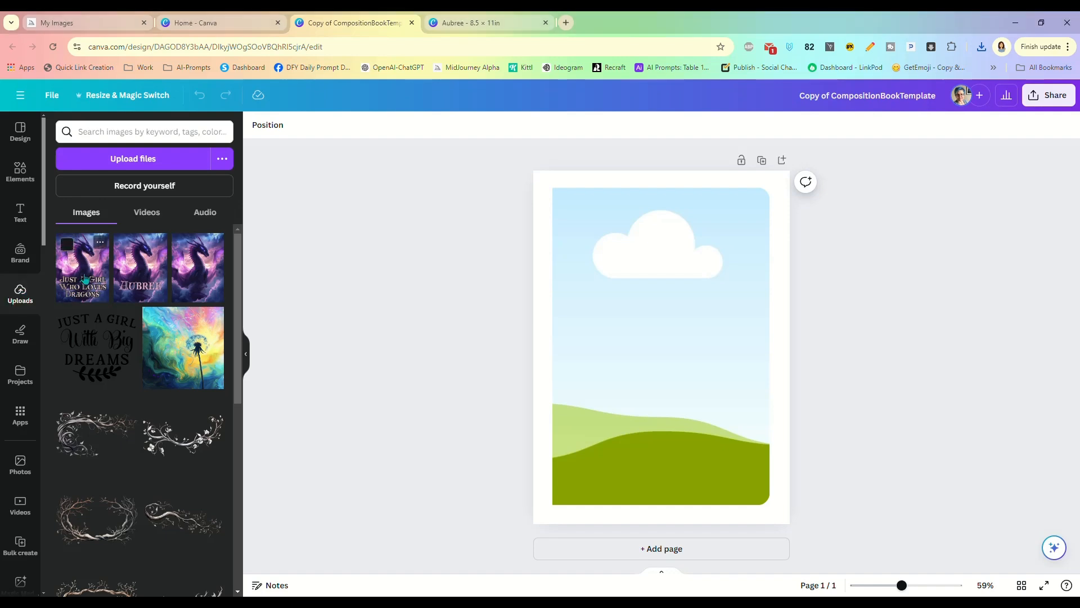
- Fill the template's frame with the uploaded "Just A Girl Who Loves Dragons" cover and try to shrink the image within its crop
{"action": "left_click", "coordinate": [86, 280]}
{"action": "left_click_drag", "start_coordinate": [626, 373], "coordinate": [616, 356]}
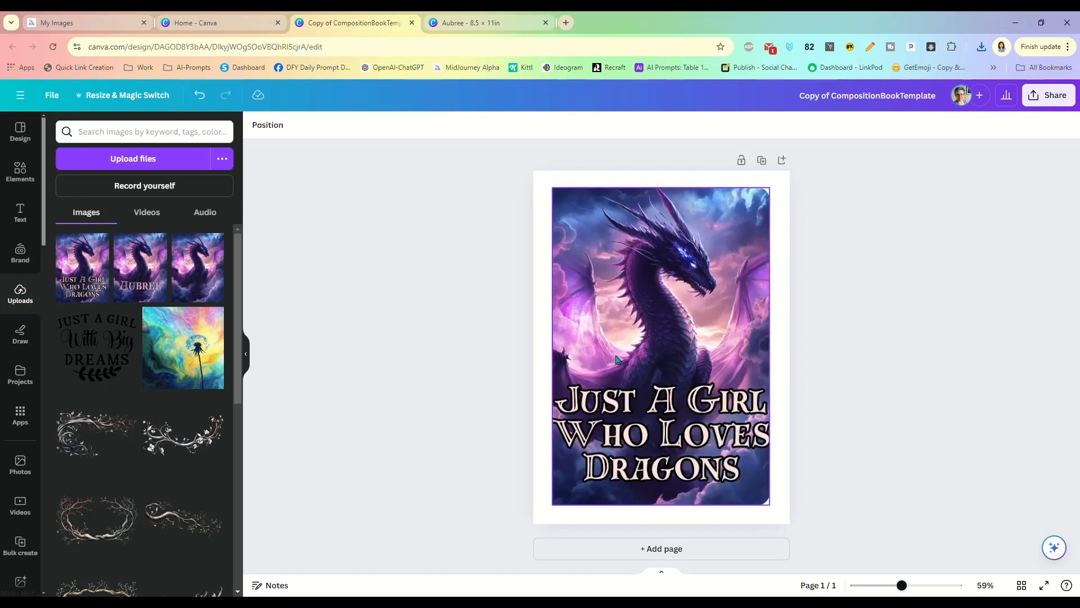
{"action": "left_click", "coordinate": [696, 432]}
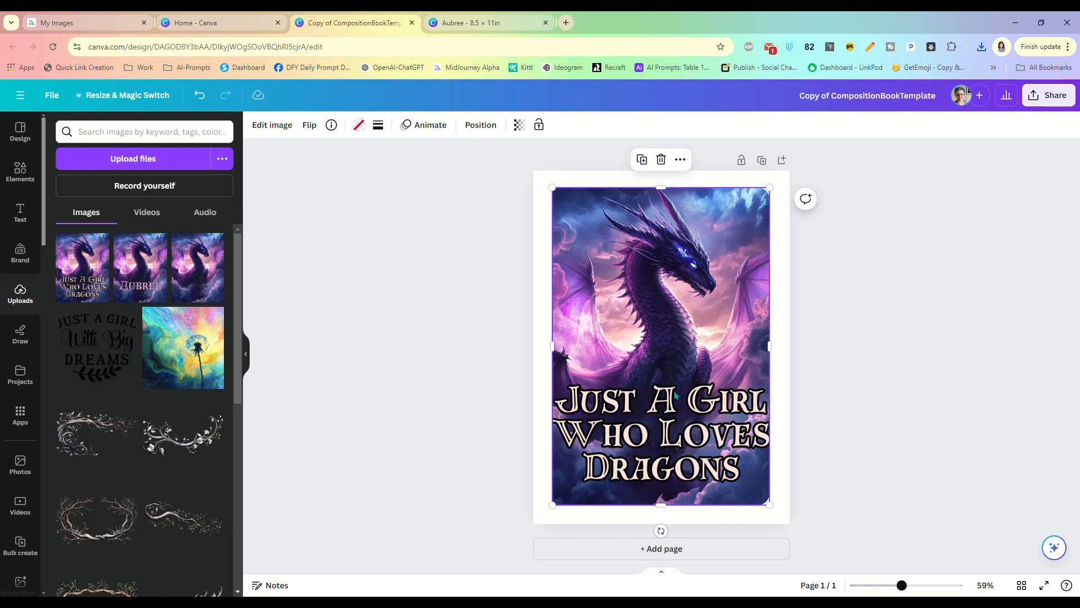
{"action": "double_click", "coordinate": [669, 328]}
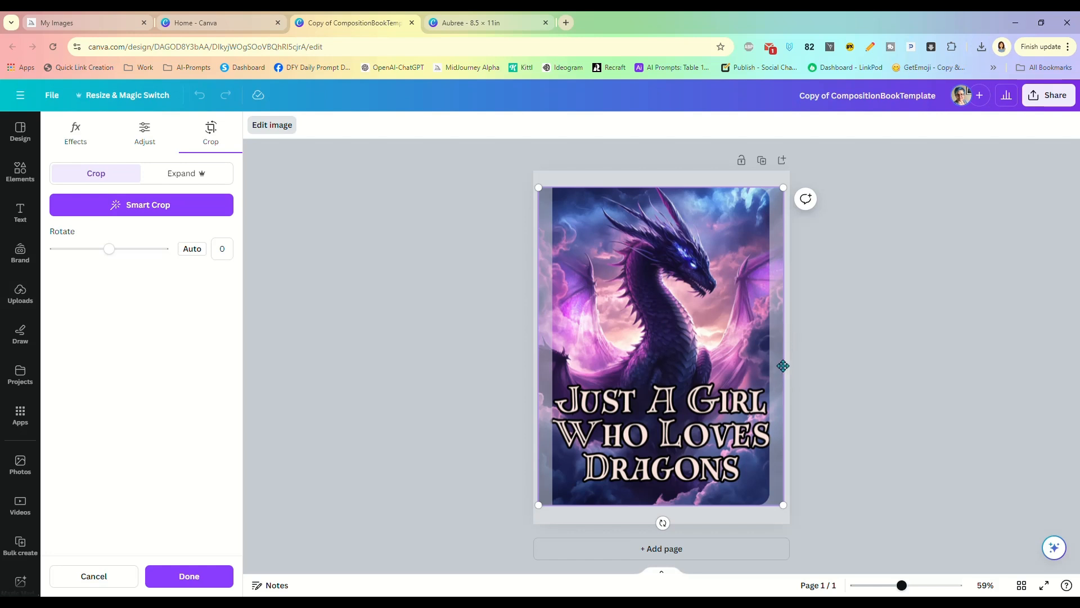
{"action": "left_click_drag", "start_coordinate": [783, 505], "coordinate": [775, 498]}
{"action": "key", "text": "Return"}
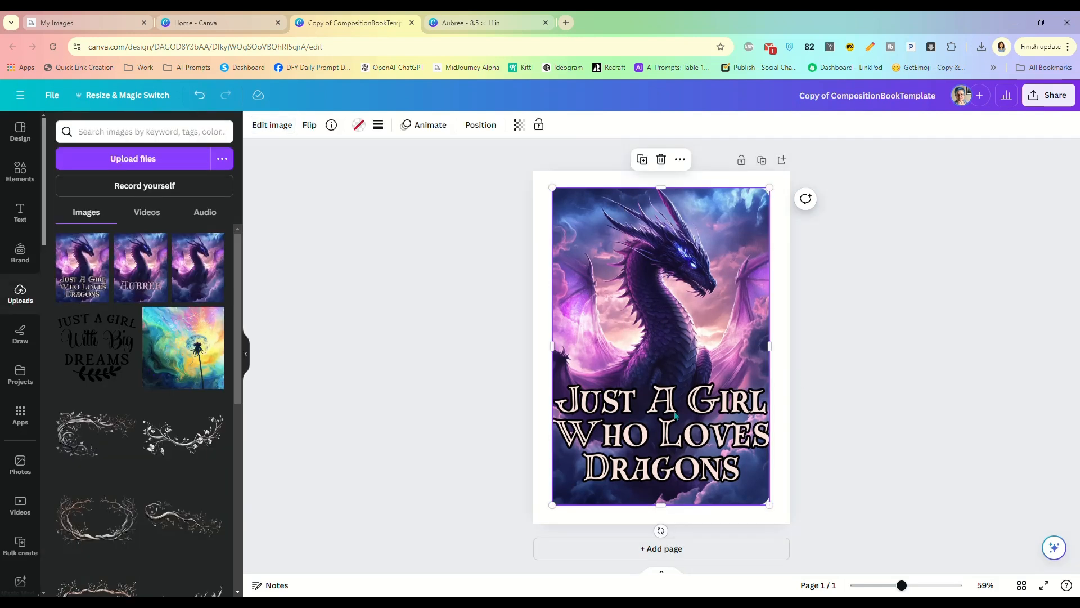
{"action": "left_click", "coordinate": [817, 432]}
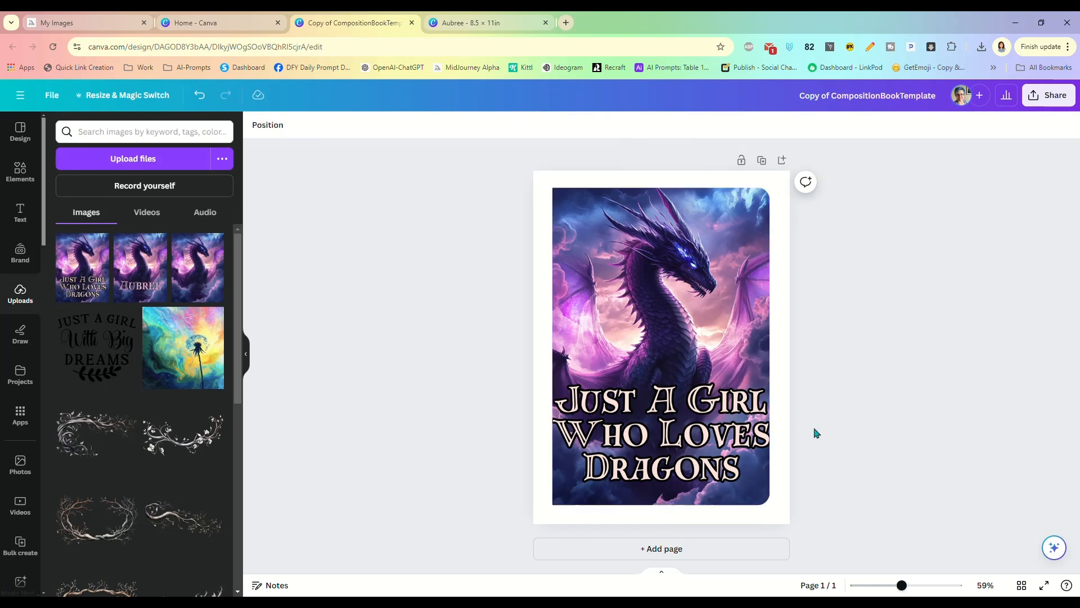
- Remove the cover image from the frame and fill it with the uploaded dragon cover that shows only a first name
{"action": "left_click", "coordinate": [694, 446]}
{"action": "key", "text": "Delete"}
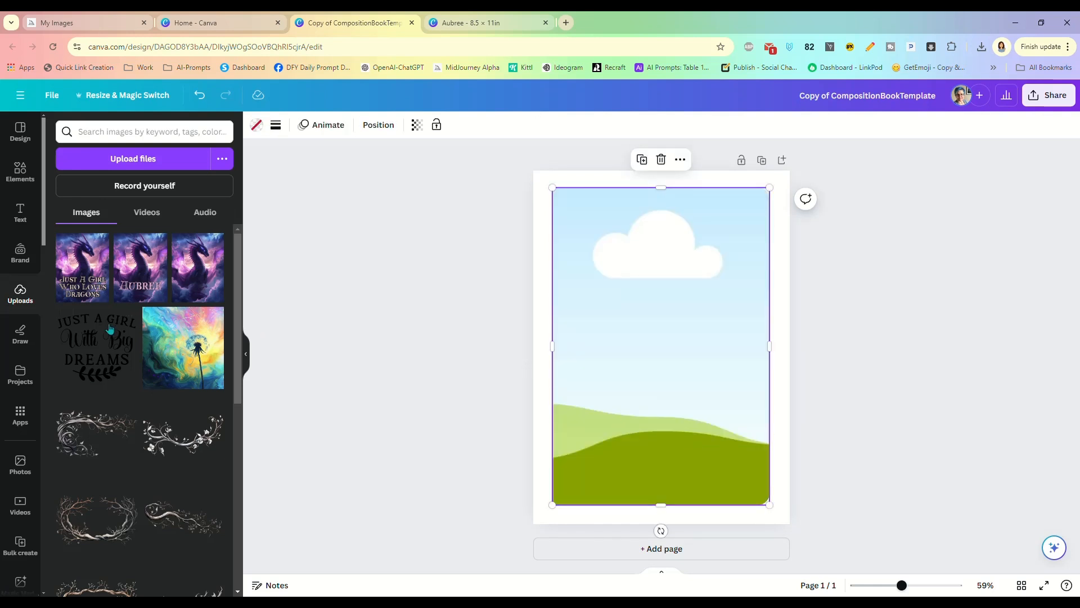
{"action": "left_click_drag", "start_coordinate": [141, 264], "coordinate": [655, 392]}
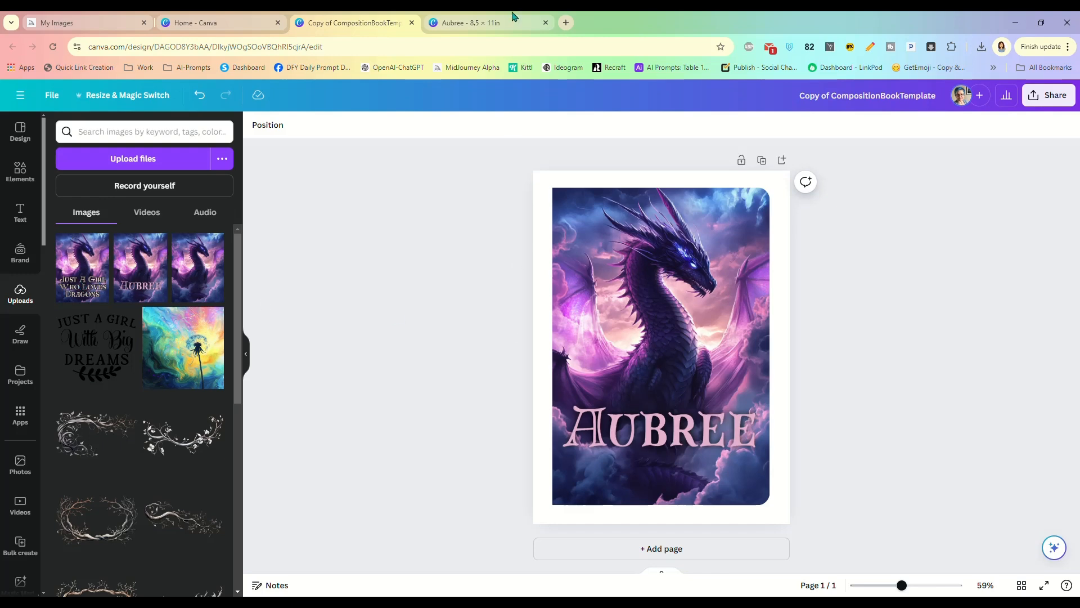
- In the 8.5 × 11 in design, shrink the "Just A Girl Who Loves Dragons" text to about three-quarters of the page width and recenter it
{"action": "left_click", "coordinate": [456, 22]}
{"action": "left_click", "coordinate": [778, 506]}
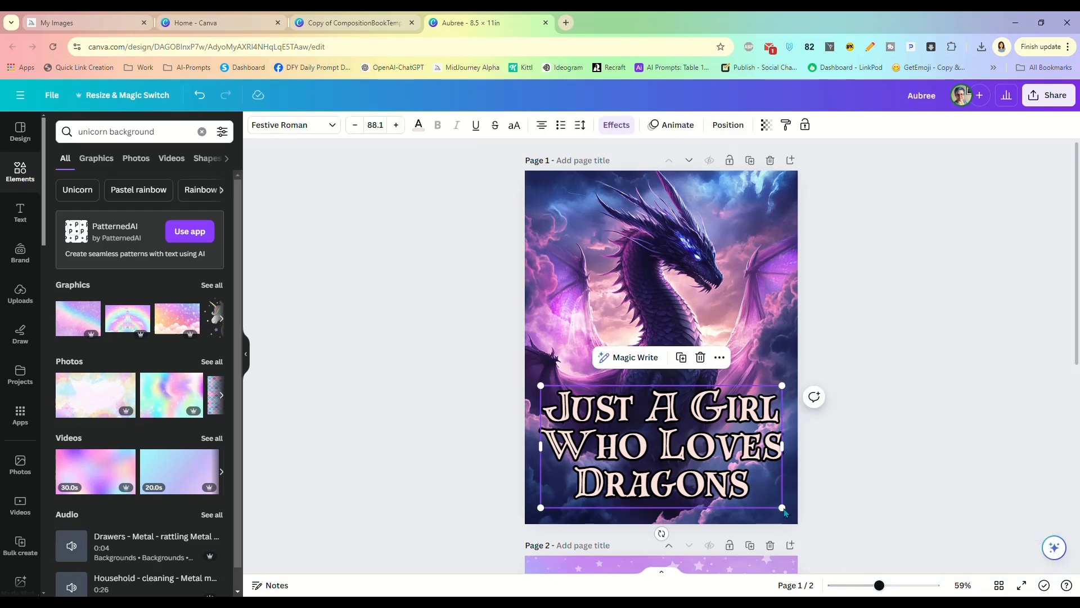
{"action": "left_click_drag", "start_coordinate": [780, 508], "coordinate": [759, 498]}
{"action": "left_click_drag", "start_coordinate": [671, 437], "coordinate": [685, 437]}
{"action": "left_click", "coordinate": [856, 361]}
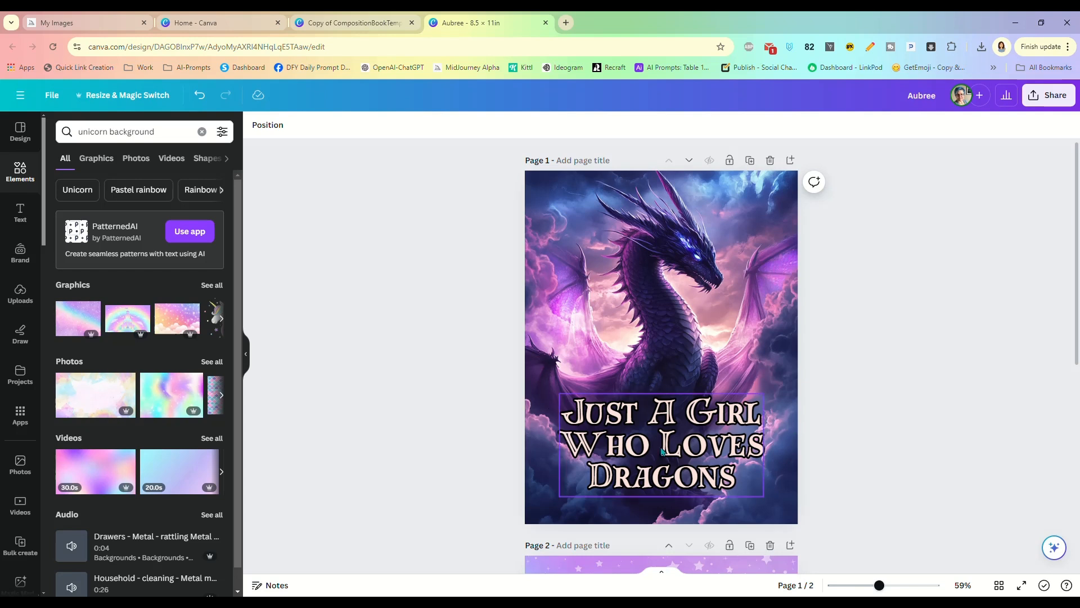
- Return to the composition book template copy and set up a PNG download at size 3.125 with a transparent background
{"action": "left_click", "coordinate": [329, 26]}
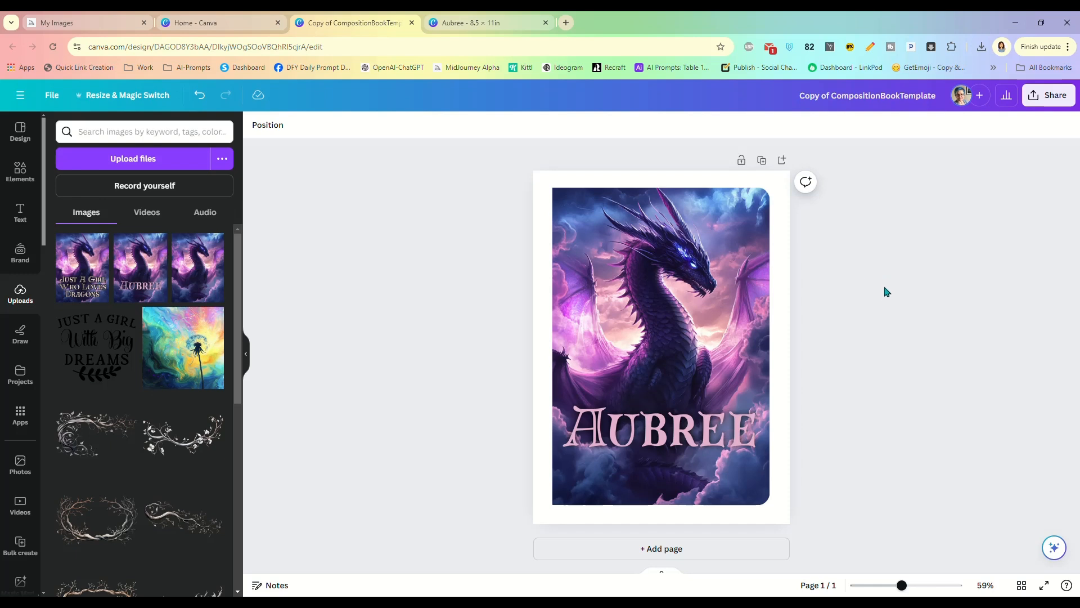
{"action": "left_click", "coordinate": [1050, 95]}
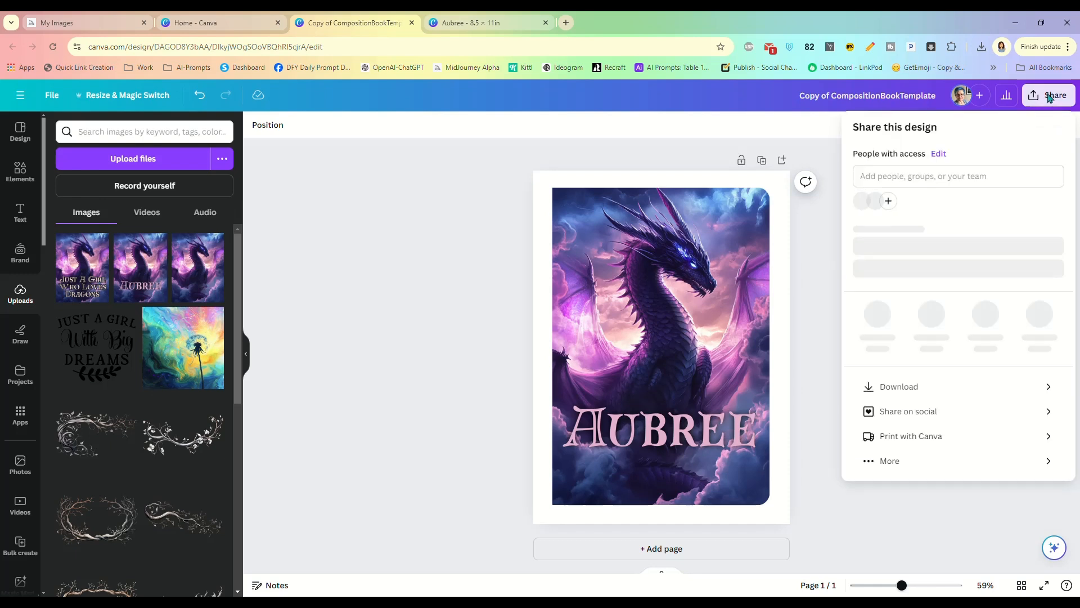
{"action": "left_click", "coordinate": [888, 397]}
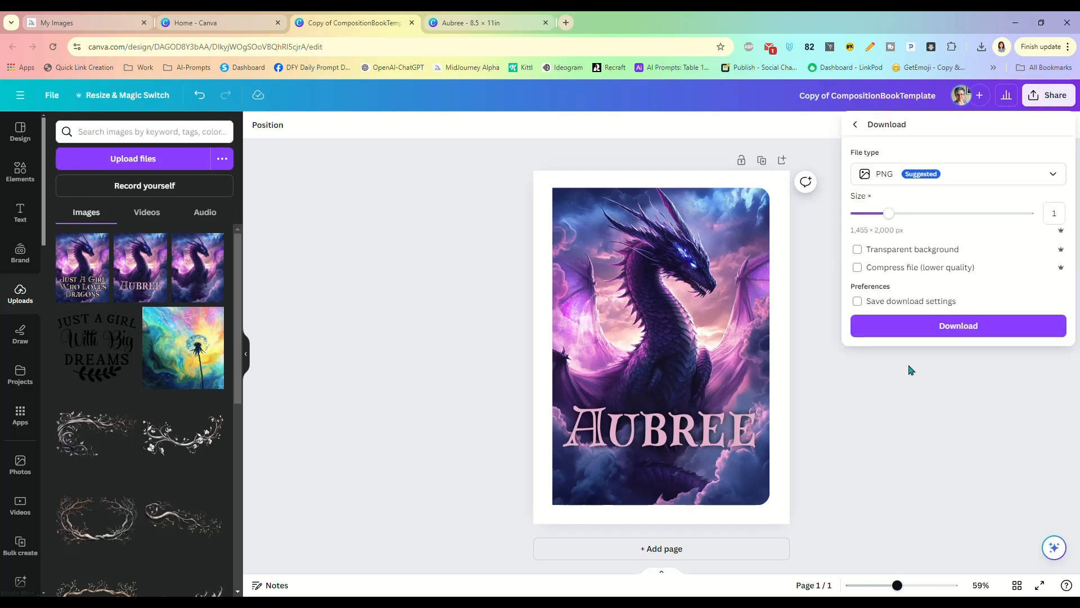
{"action": "left_click_drag", "start_coordinate": [887, 214], "coordinate": [1057, 219]}
{"action": "left_click", "coordinate": [924, 250]}
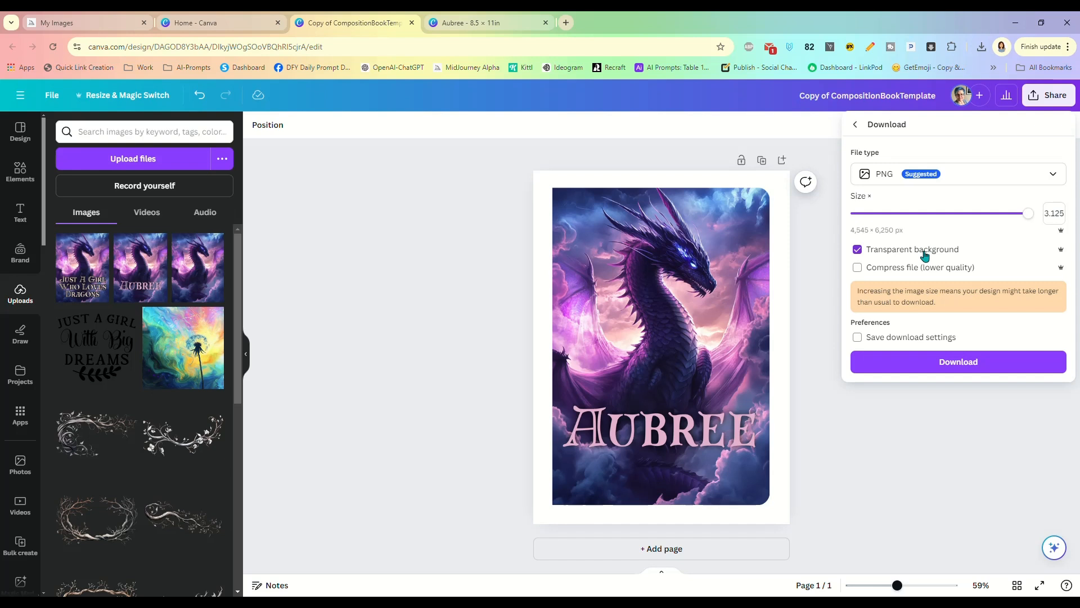
- Download the framed dragon cover as purple-dragon2 in the 000-dragon folder, replacing the existing file
{"action": "left_click", "coordinate": [947, 362]}
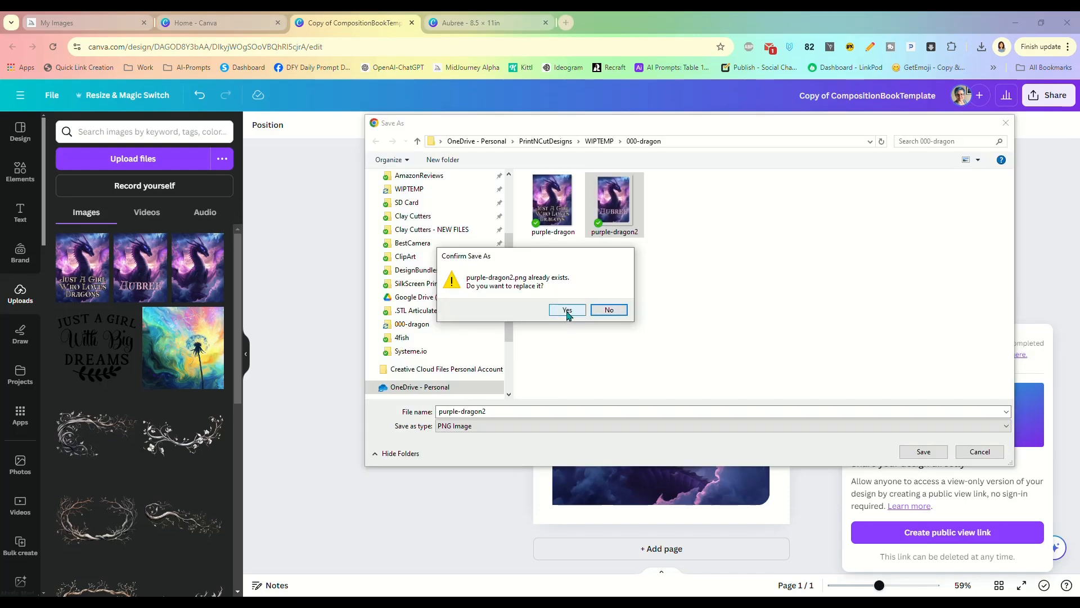
{"action": "left_click", "coordinate": [567, 310]}
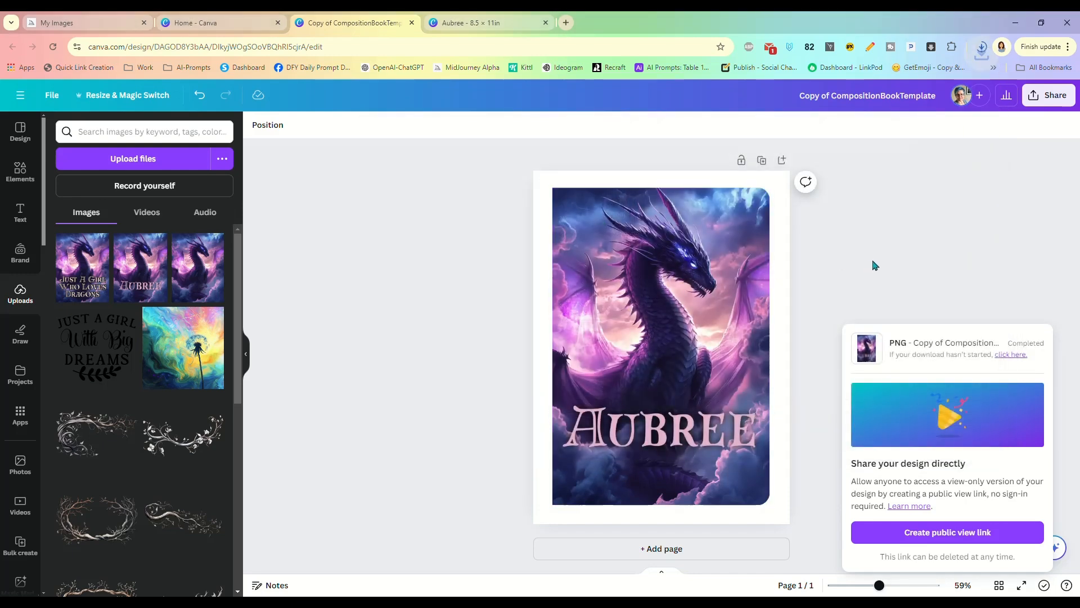
{"action": "left_click", "coordinate": [844, 273]}
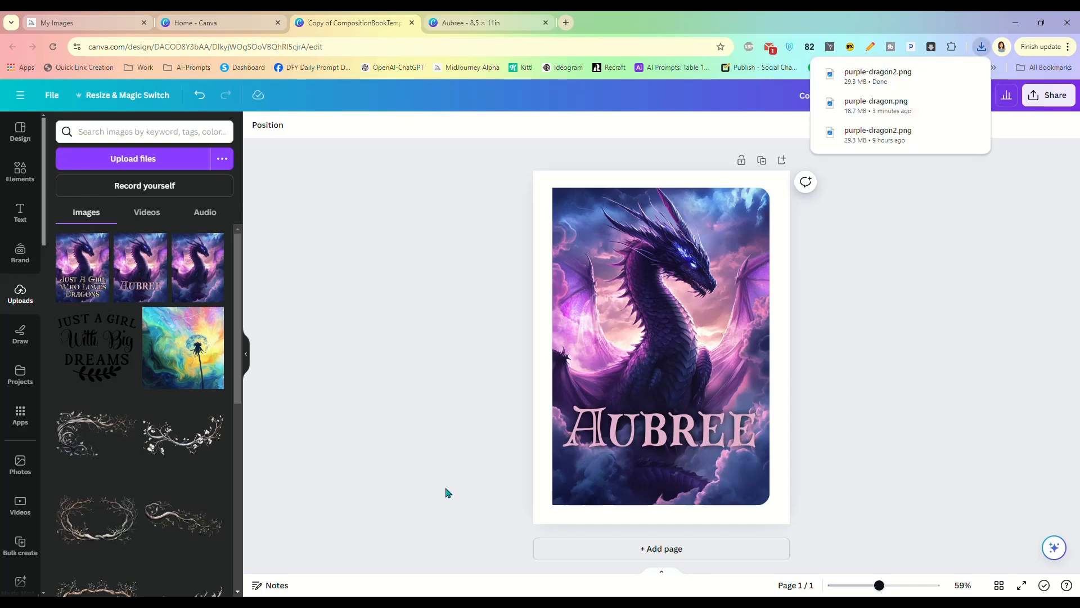
- Switch to Silhouette Studio, where the dragon cover is placed on the cutting mat, and deselect the design
{"action": "left_click", "coordinate": [585, 601]}
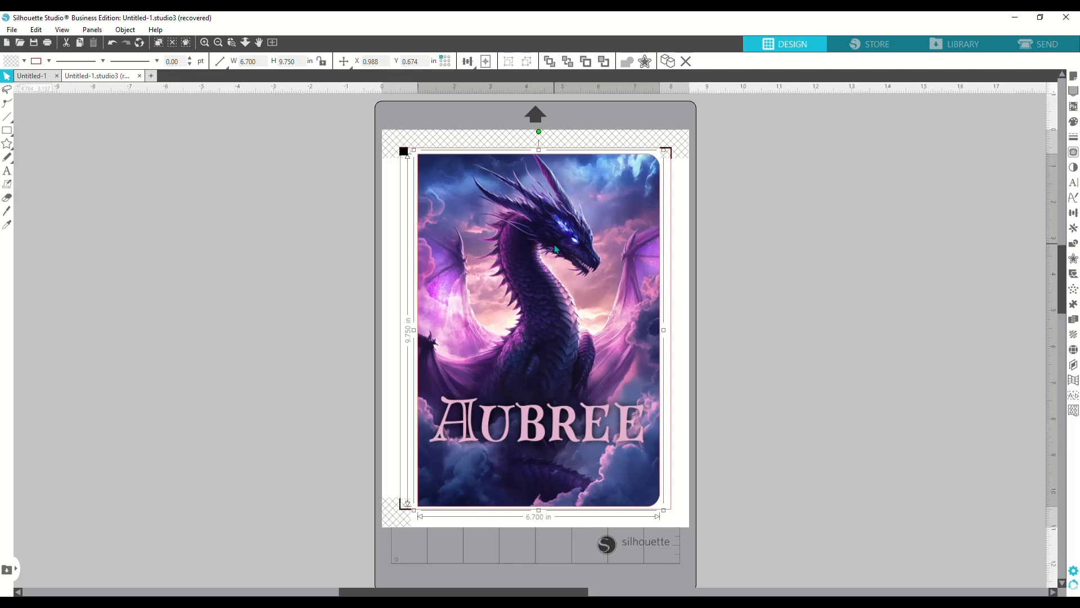
{"action": "left_click", "coordinate": [721, 238]}
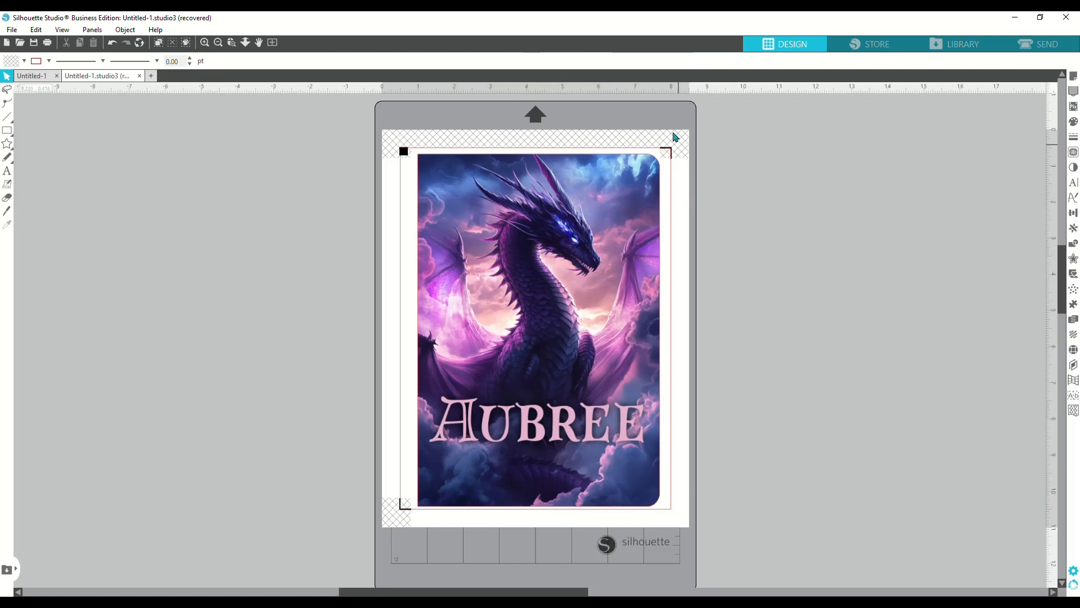
- Open the page setup's registration mark settings to check that the marks are turned on
{"action": "left_click", "coordinate": [1071, 79]}
{"action": "left_click", "coordinate": [928, 113]}
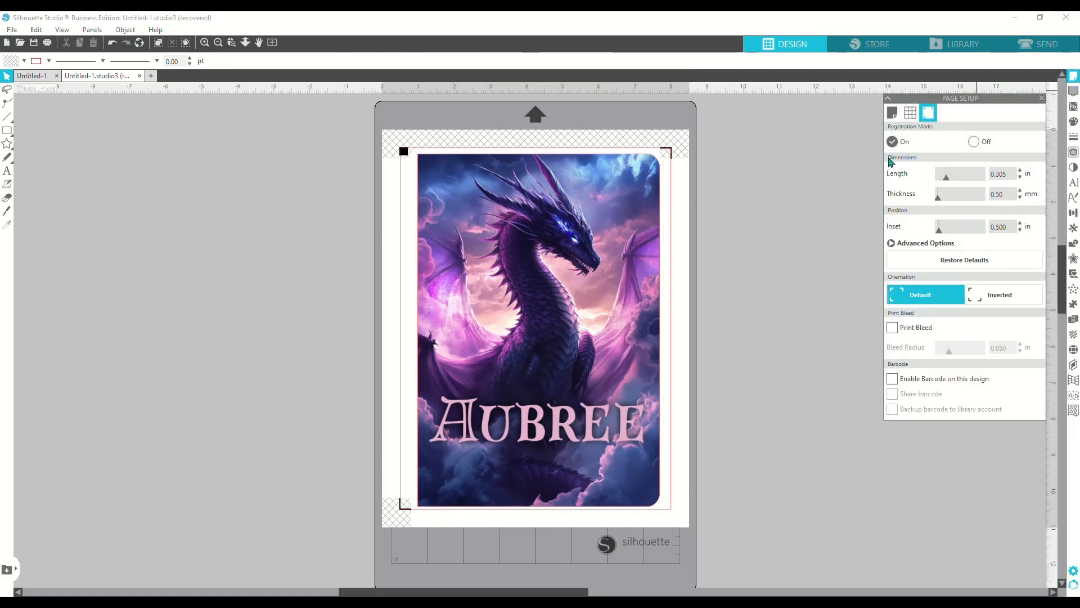
{"action": "left_click", "coordinate": [714, 239]}
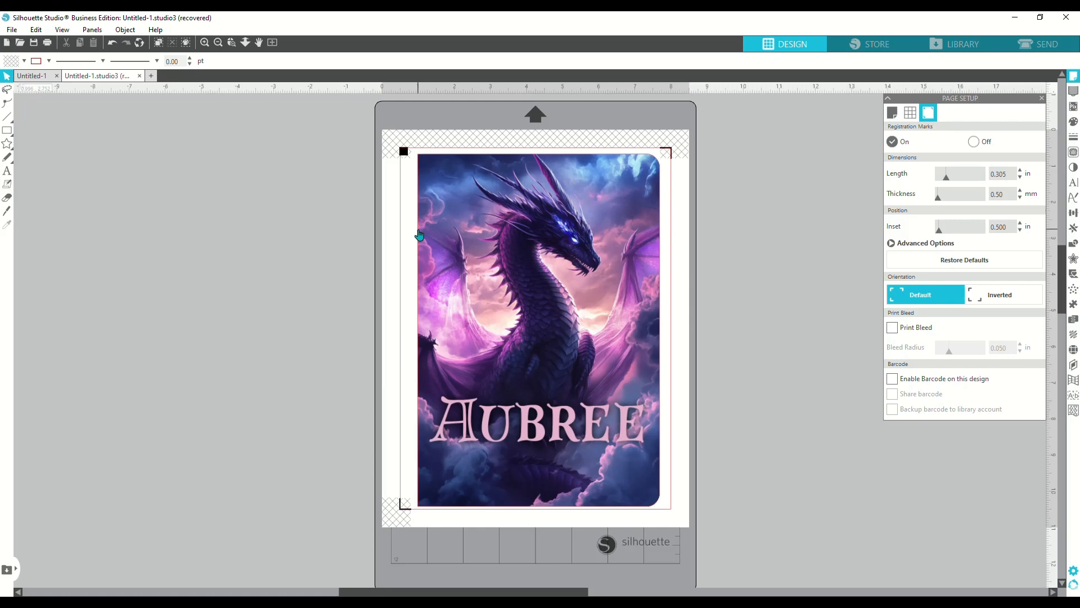
- Delete the existing dragon cover from the page, merge the purple-dragon2 image into the design and select it
{"action": "left_click", "coordinate": [473, 255]}
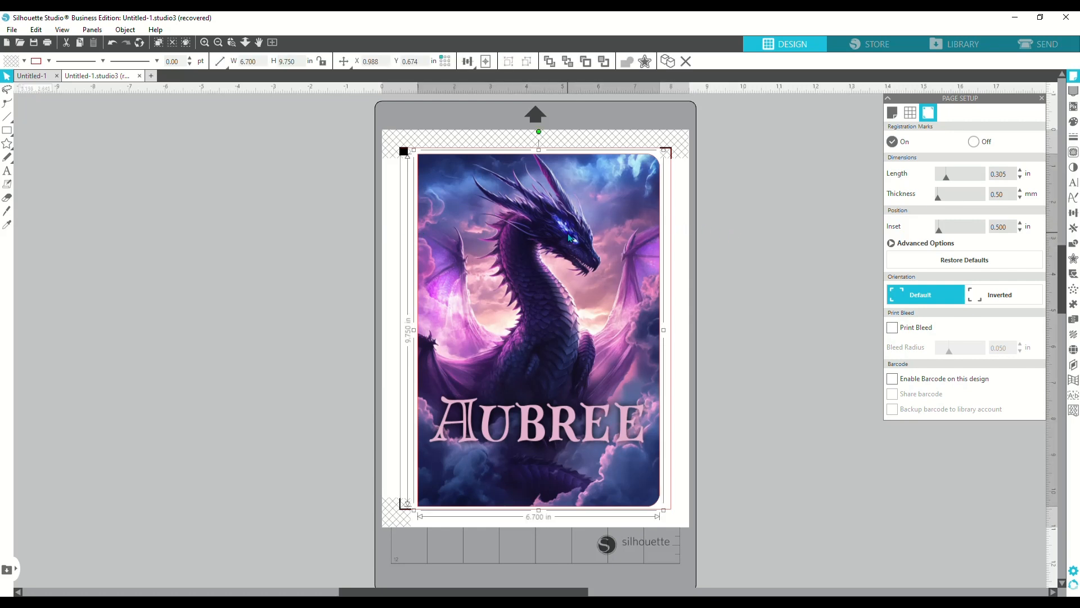
{"action": "key", "text": "Delete"}
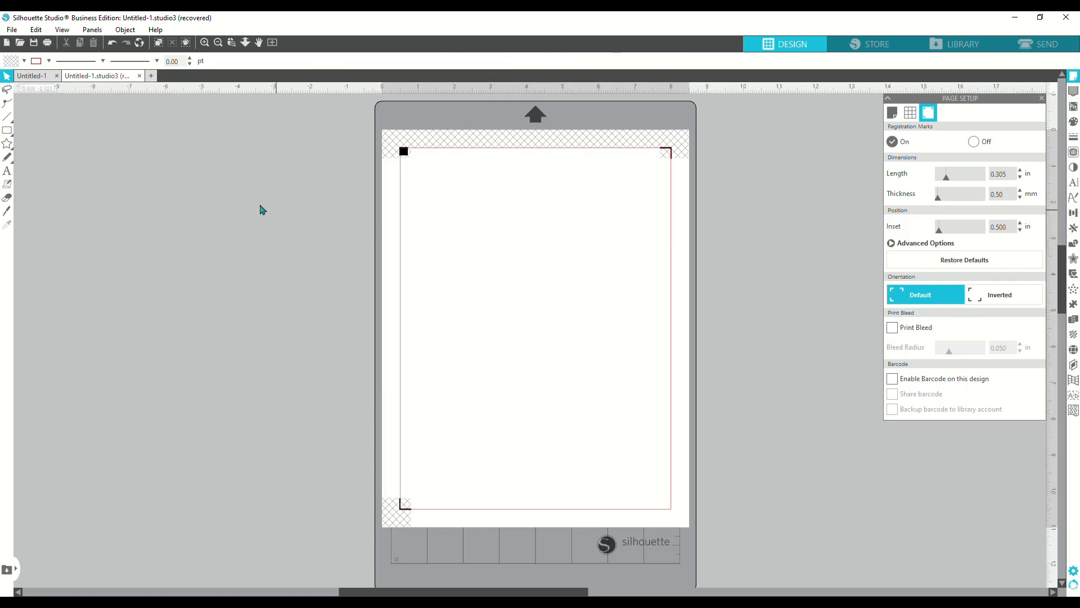
{"action": "left_click", "coordinate": [12, 29]}
{"action": "left_click", "coordinate": [41, 104]}
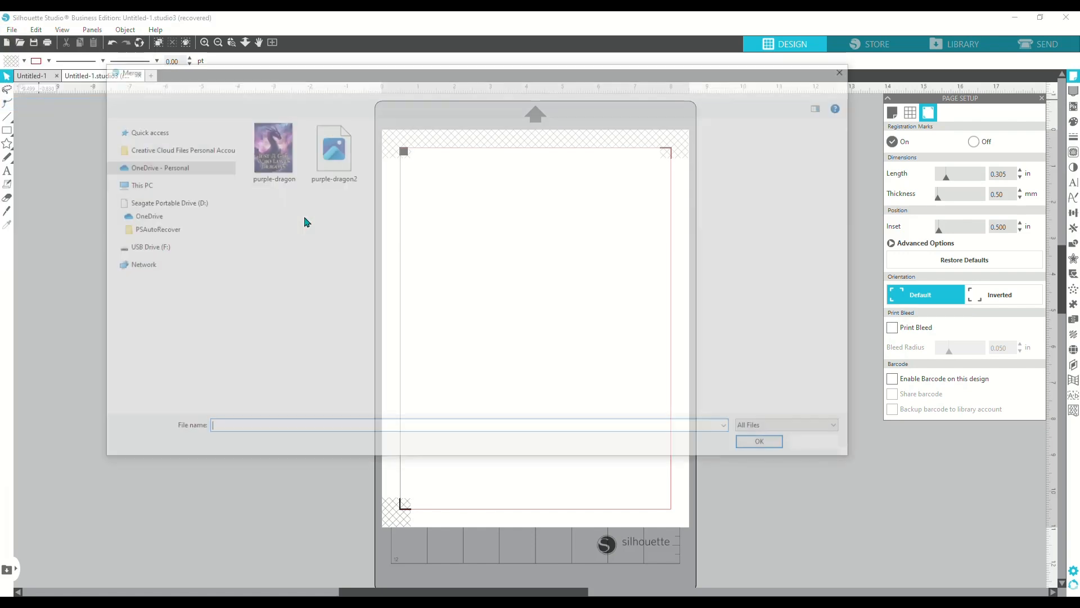
{"action": "double_click", "coordinate": [329, 150]}
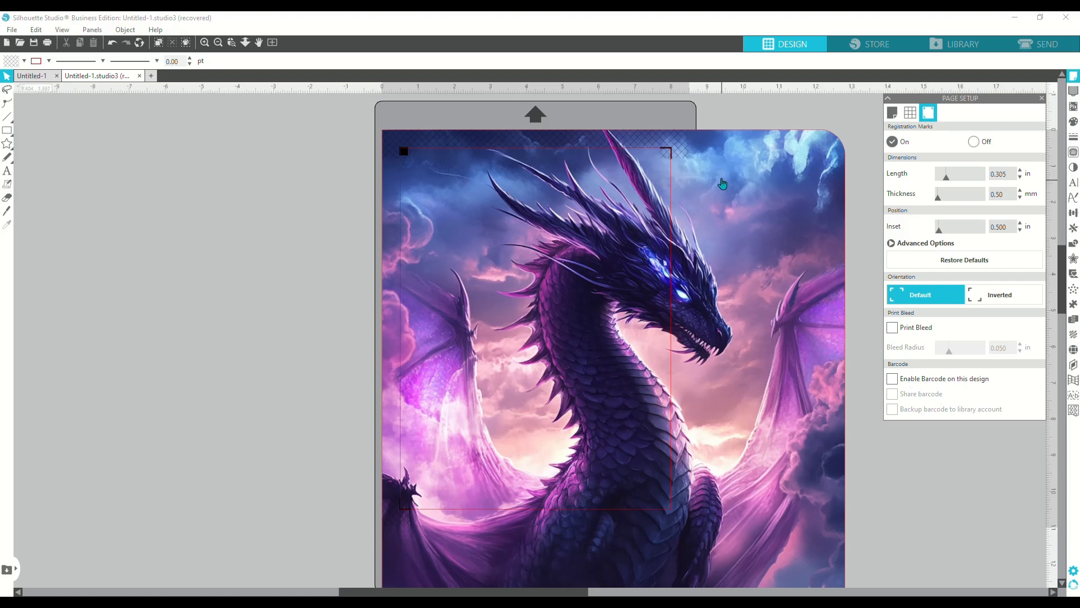
{"action": "left_click", "coordinate": [726, 192]}
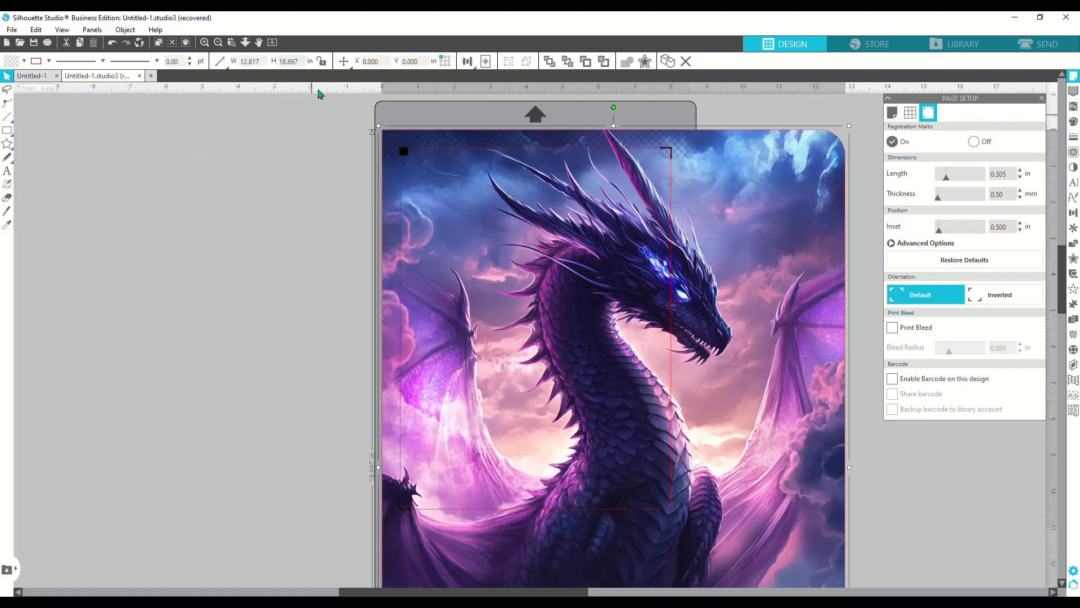
- Set the merged dragon cover's width to 9.6 in
{"action": "left_click", "coordinate": [263, 61]}
{"action": "type", "text": "9.6"}
{"action": "key", "text": "Return"}
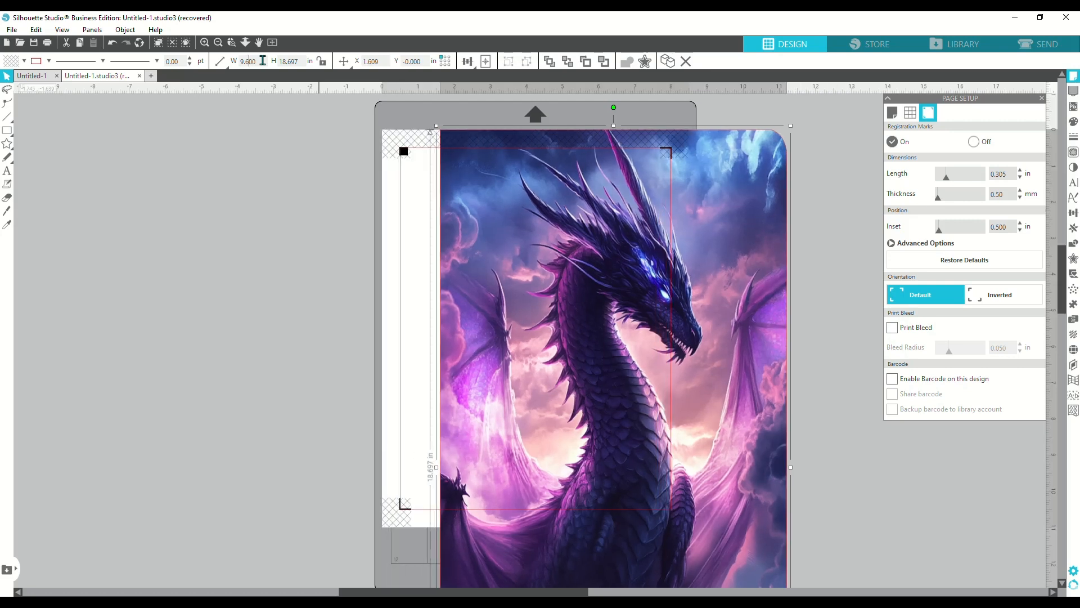
- Resize the dragon cover to 6.6 in wide and 9.75 in high, and position it inside the registration marks
{"action": "left_click", "coordinate": [300, 66]}
{"action": "left_click", "coordinate": [261, 62]}
{"action": "type", "text": "6.6"}
{"action": "key", "text": "Return"}
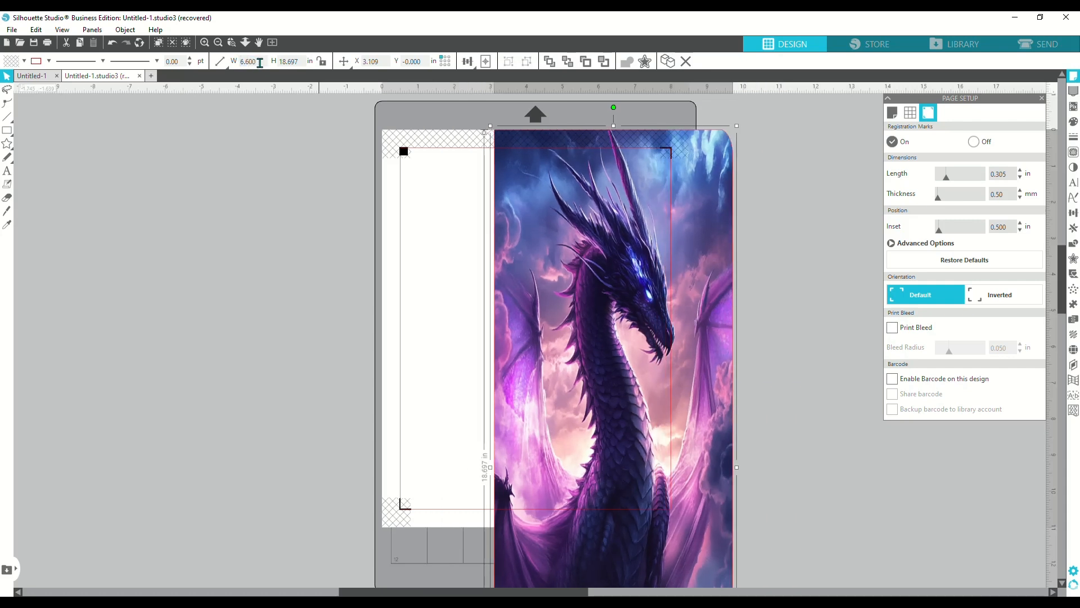
{"action": "left_click", "coordinate": [292, 63]}
{"action": "type", "text": "9.75"}
{"action": "key", "text": "Return"}
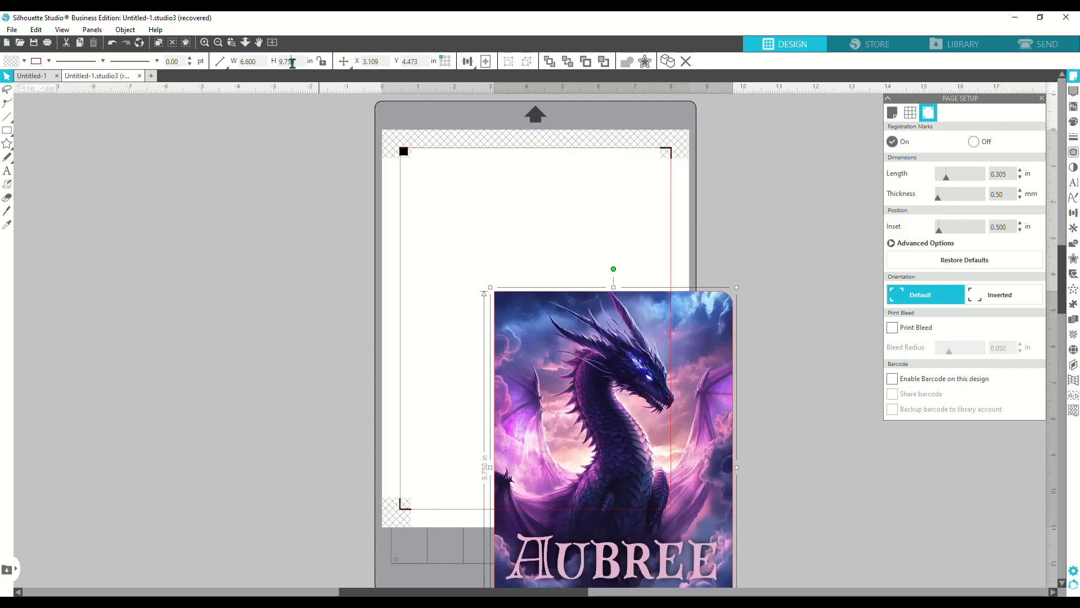
{"action": "left_click_drag", "start_coordinate": [552, 431], "coordinate": [489, 307]}
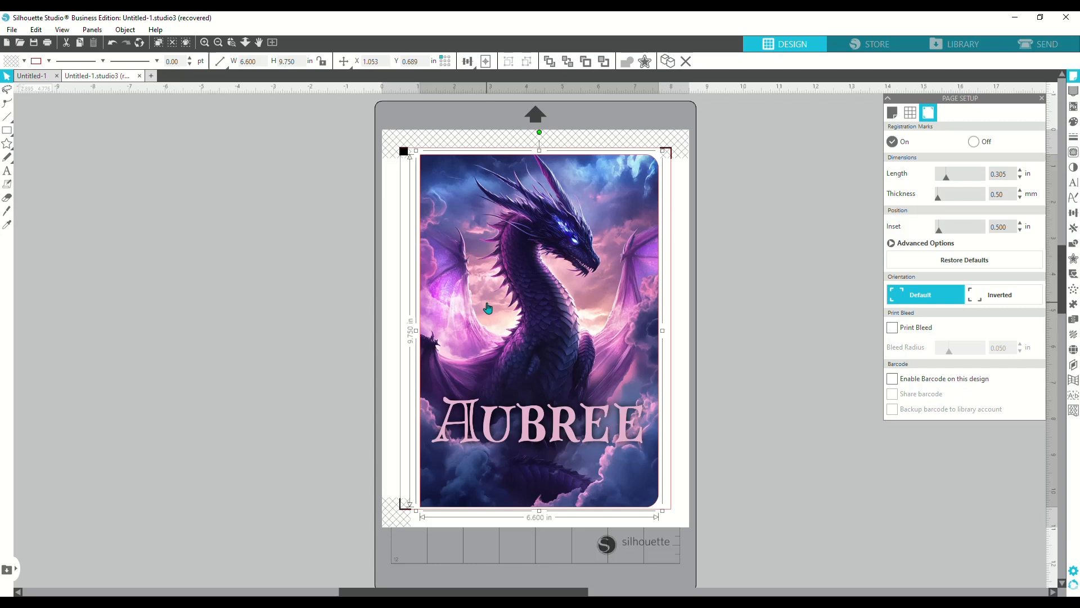
{"action": "left_click", "coordinate": [751, 269]}
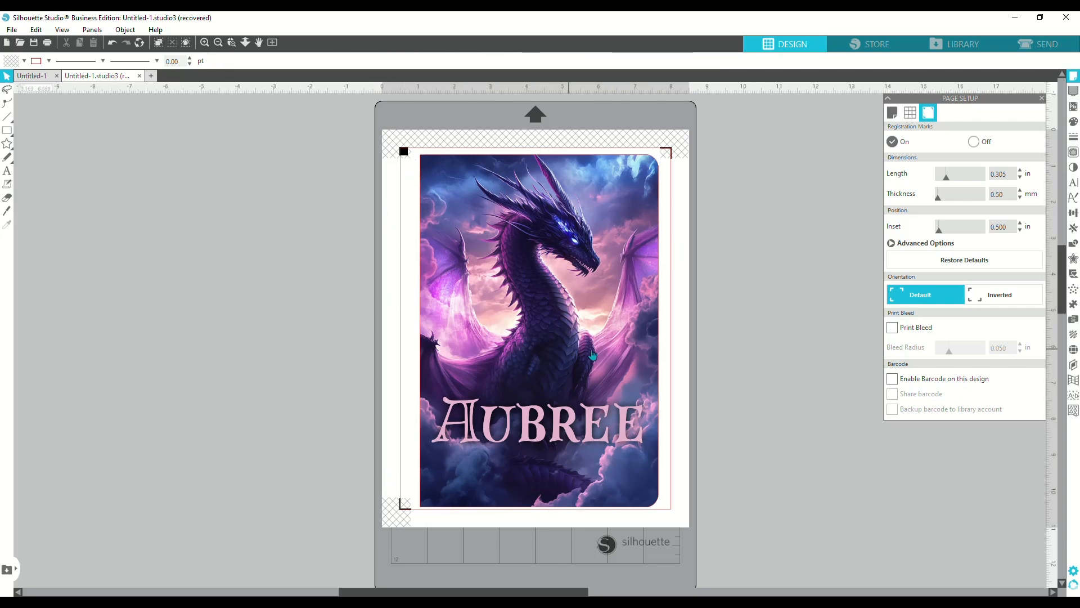
- Preview the printed page with the dragon cover and registration marks, and close the preview without printing
{"action": "left_click", "coordinate": [12, 29]}
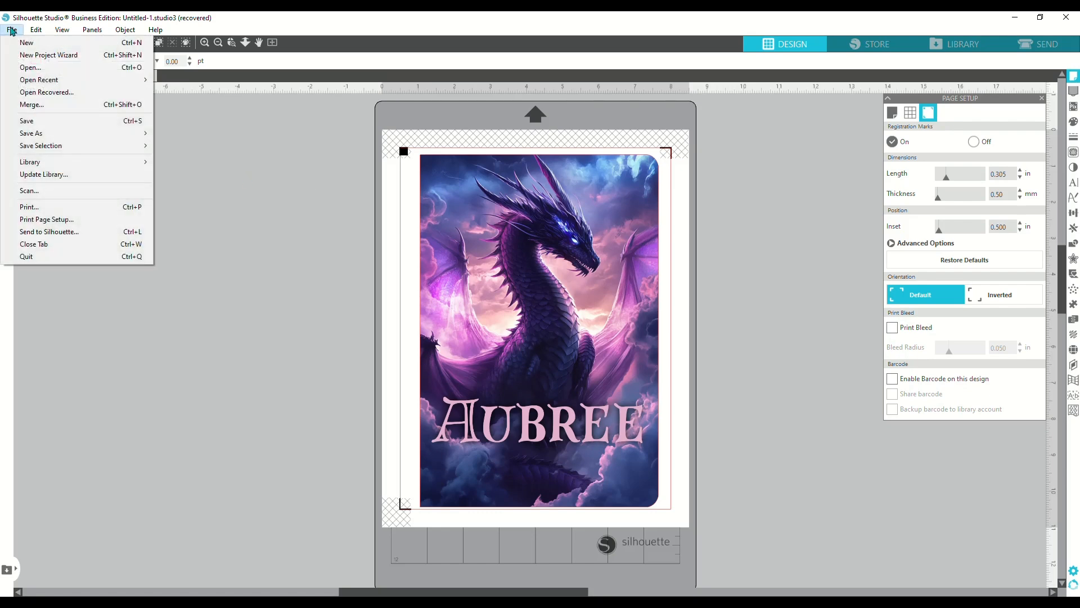
{"action": "left_click", "coordinate": [57, 208]}
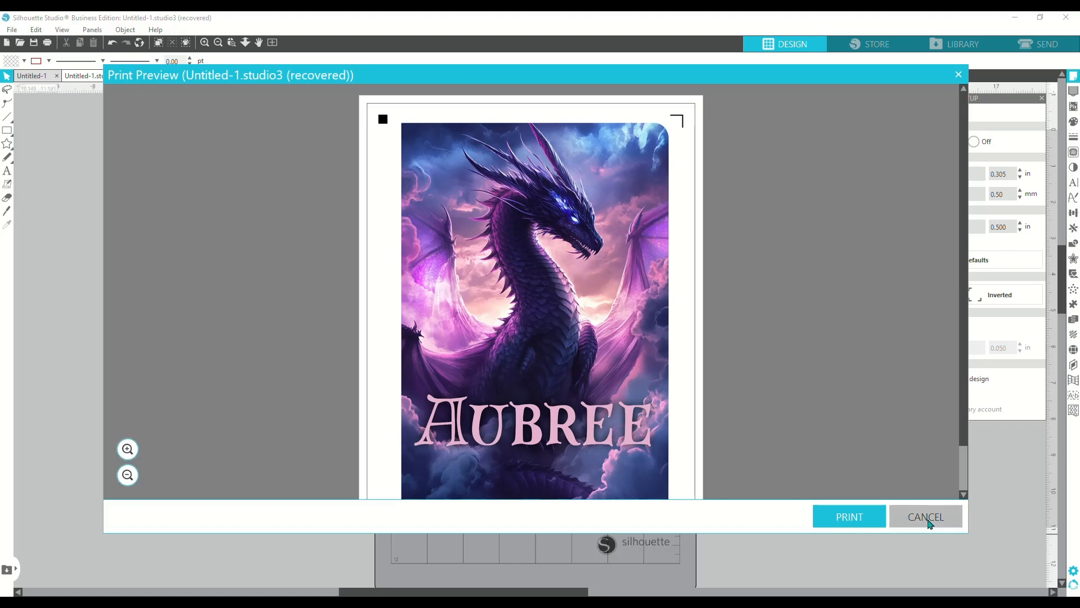
{"action": "left_click", "coordinate": [930, 517]}
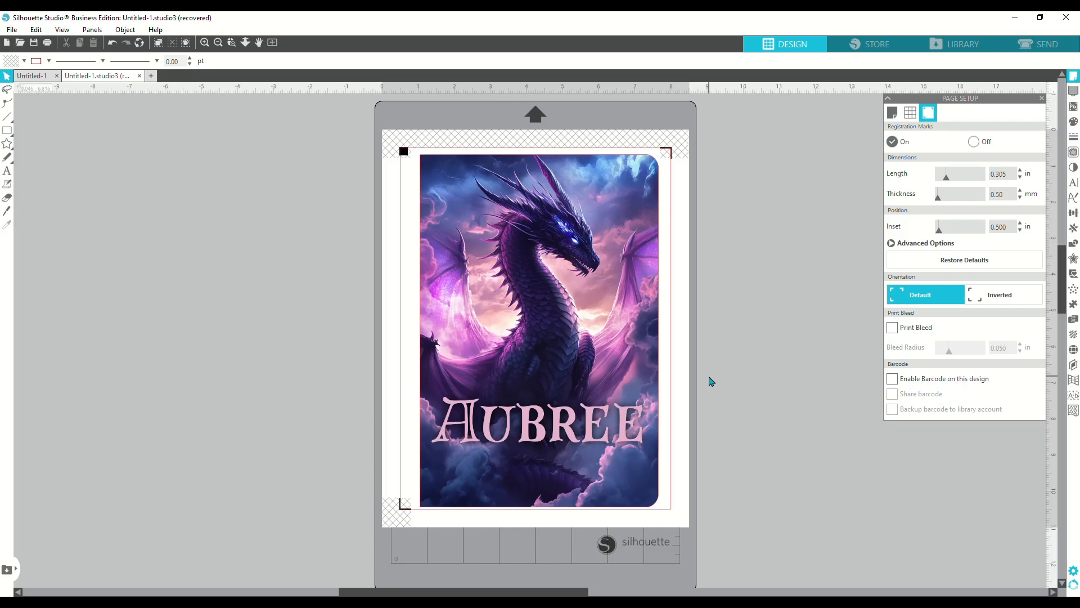